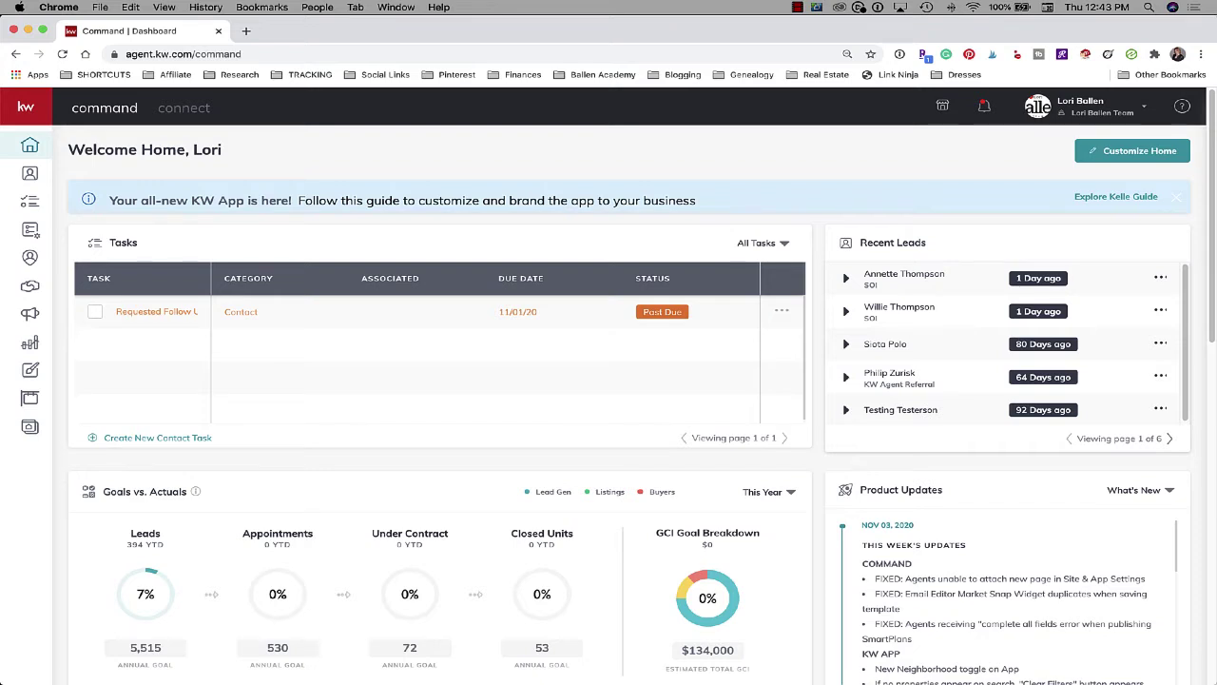
Switch from the team account to the personal account
scroll(599, 216, down, 2)
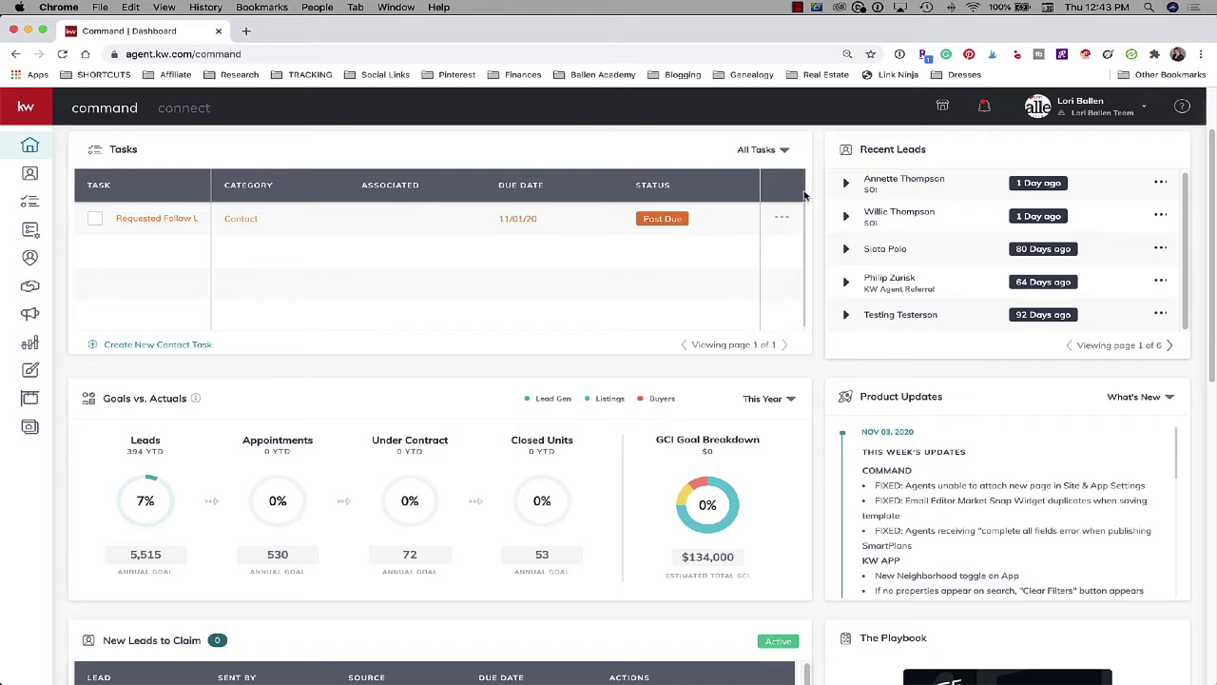
click(1123, 117)
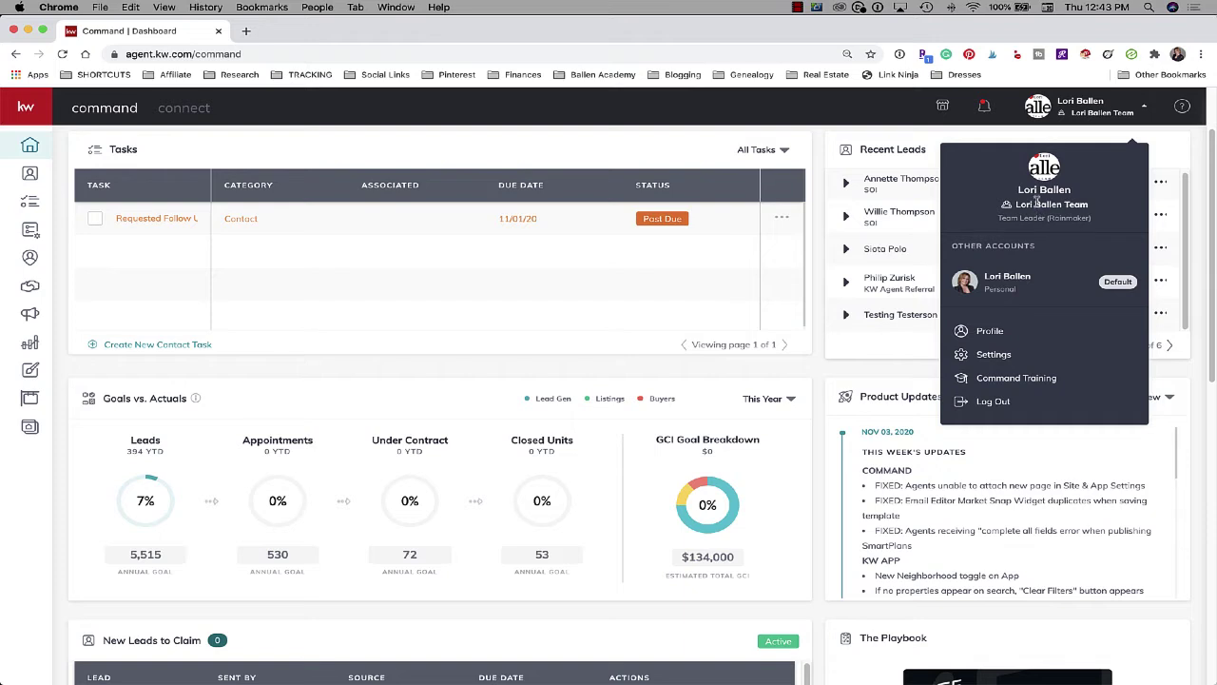
click(1008, 276)
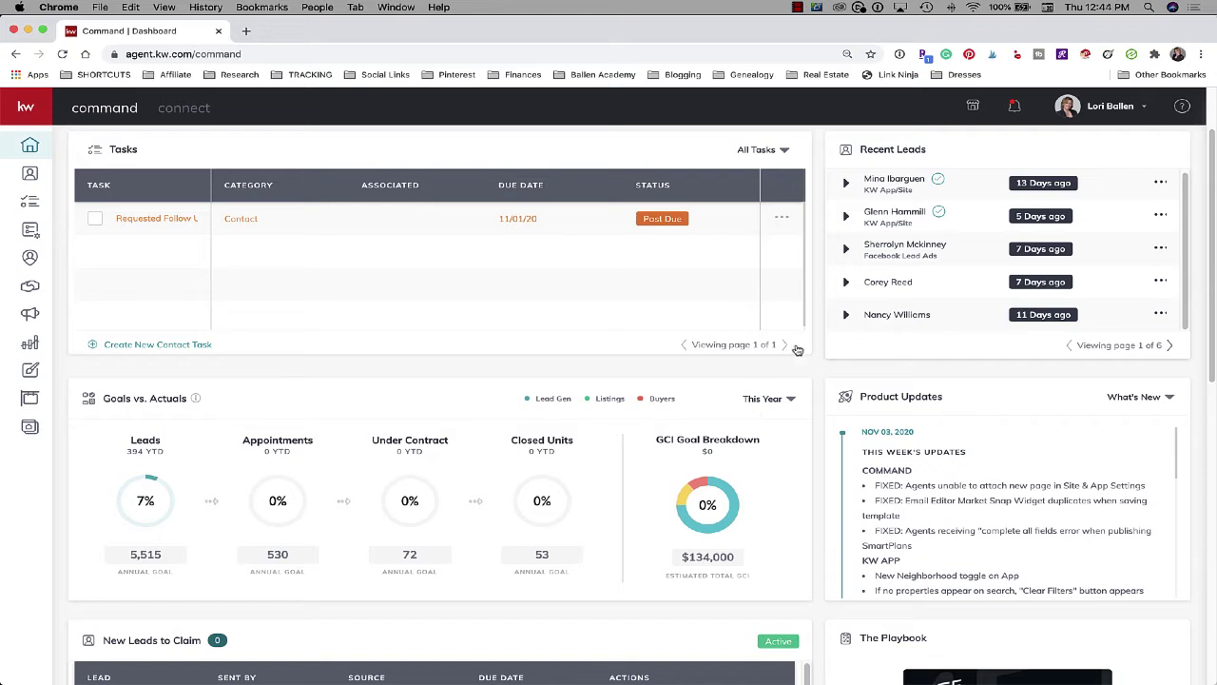
Switch from the personal account back to the team account
click(1103, 107)
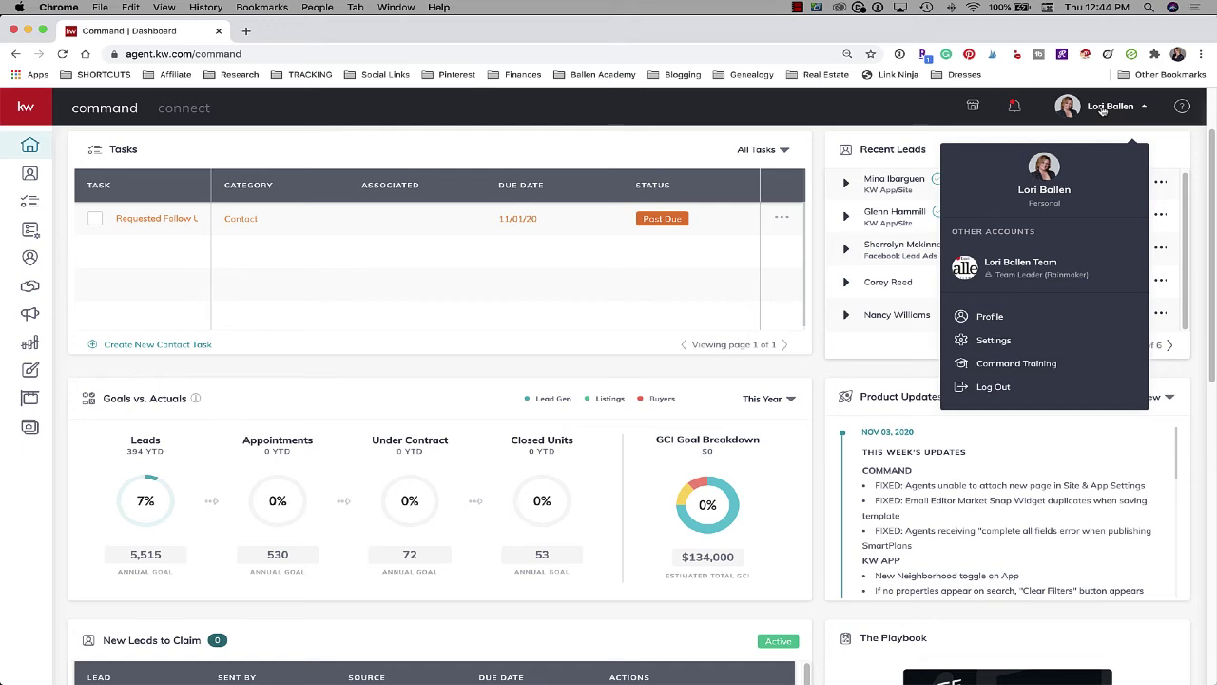
click(1102, 109)
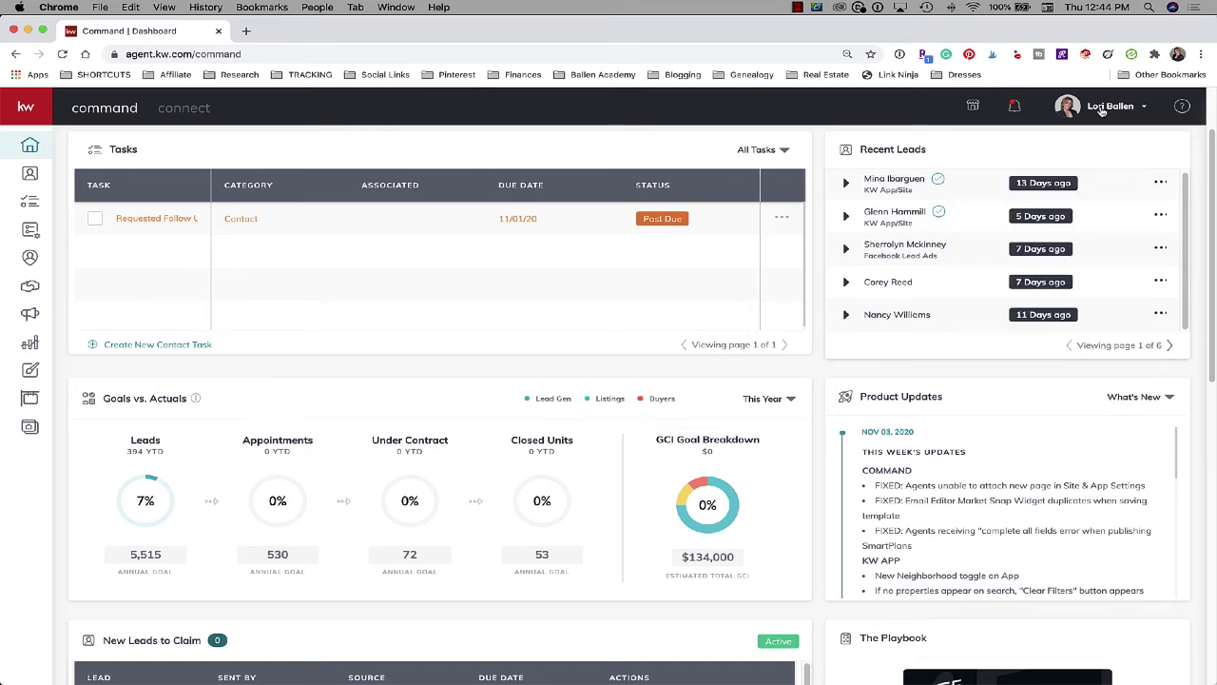
click(1102, 110)
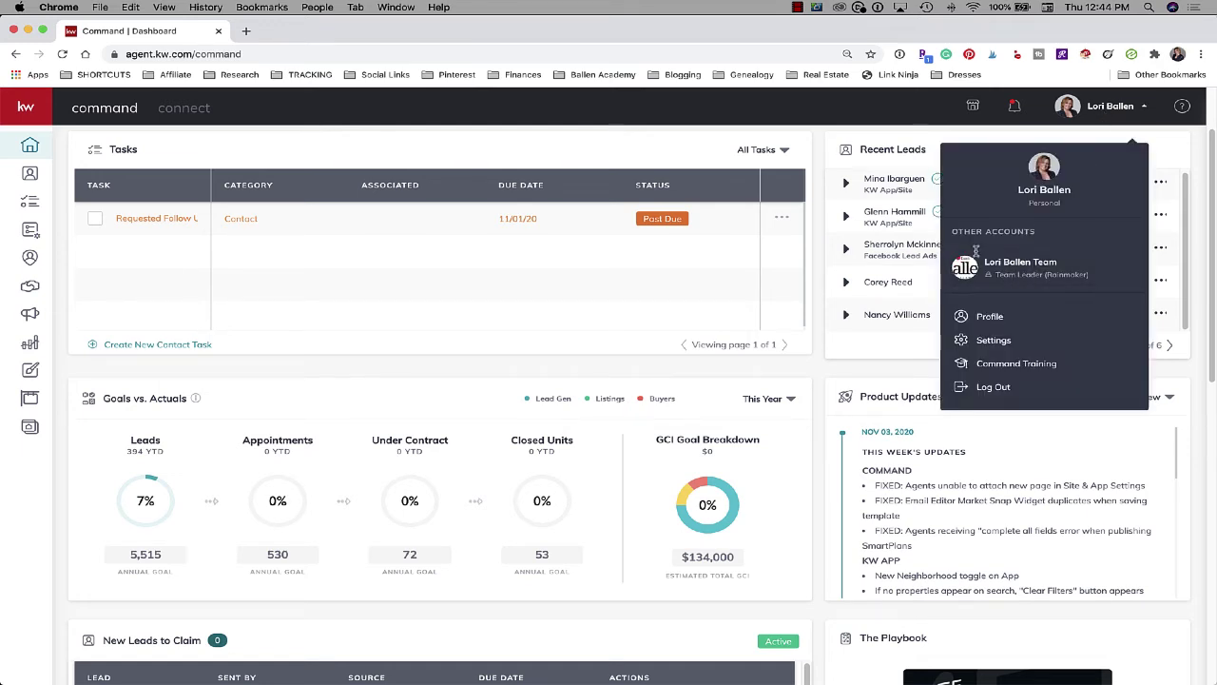
click(1145, 110)
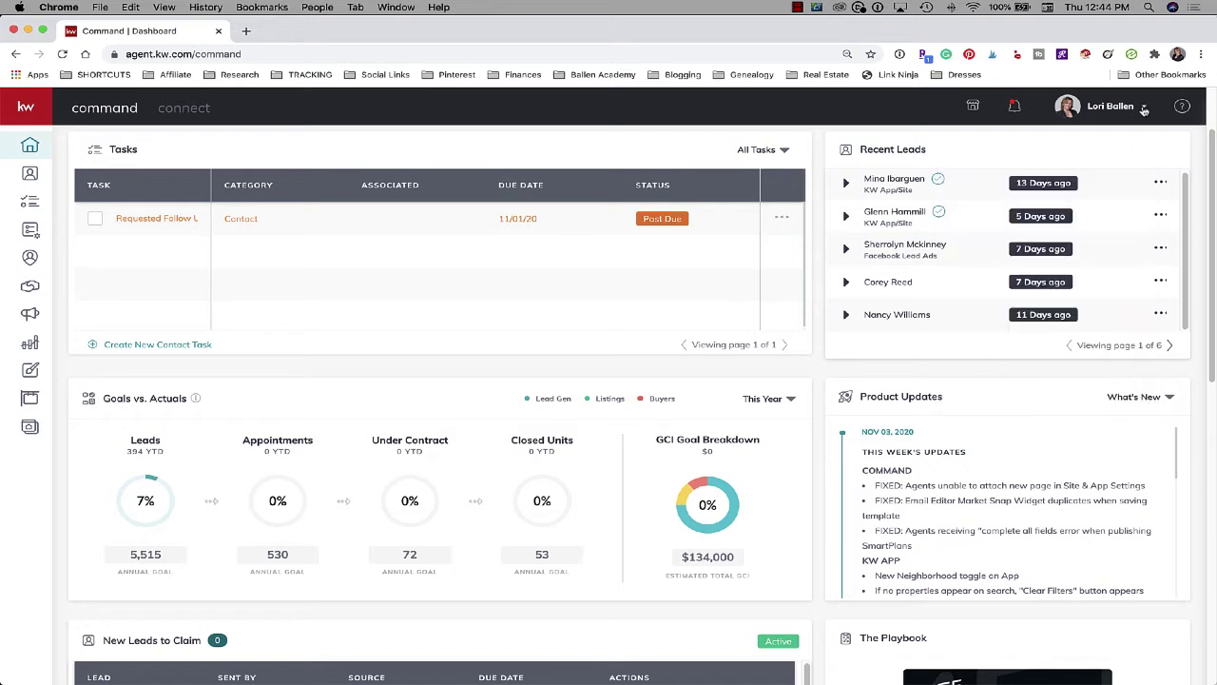
click(1145, 110)
click(1030, 278)
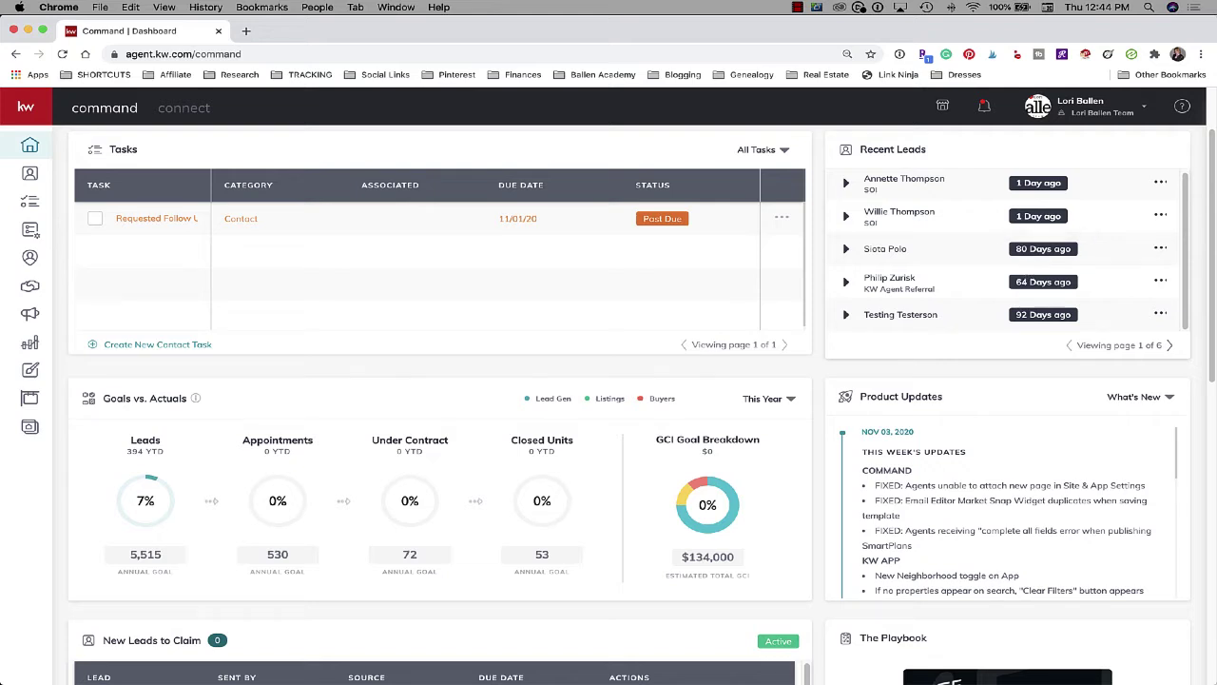
Open the Team Management page in the team account's general settings
click(1118, 114)
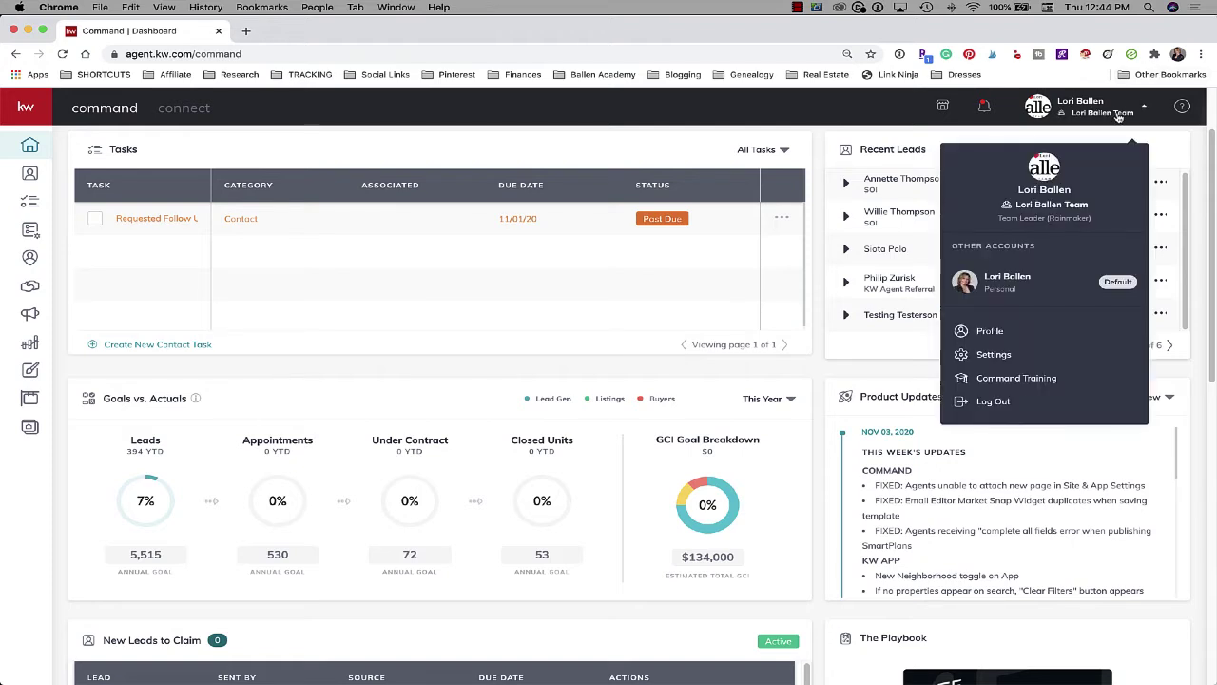
click(989, 357)
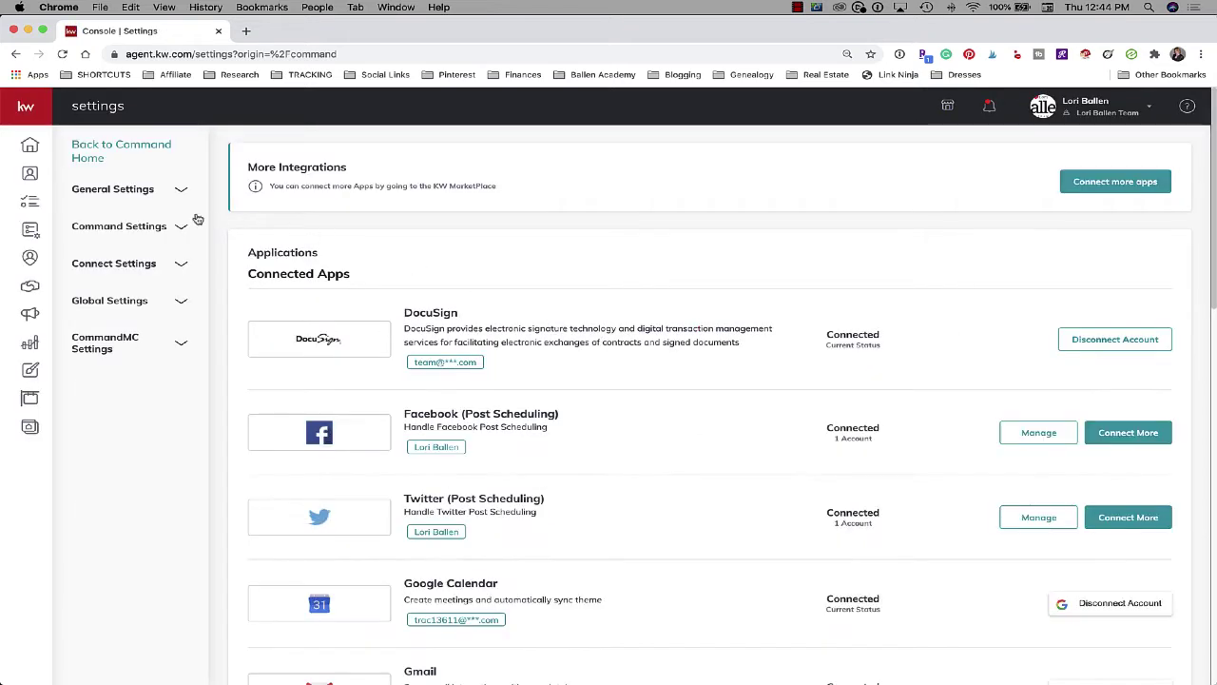
click(121, 228)
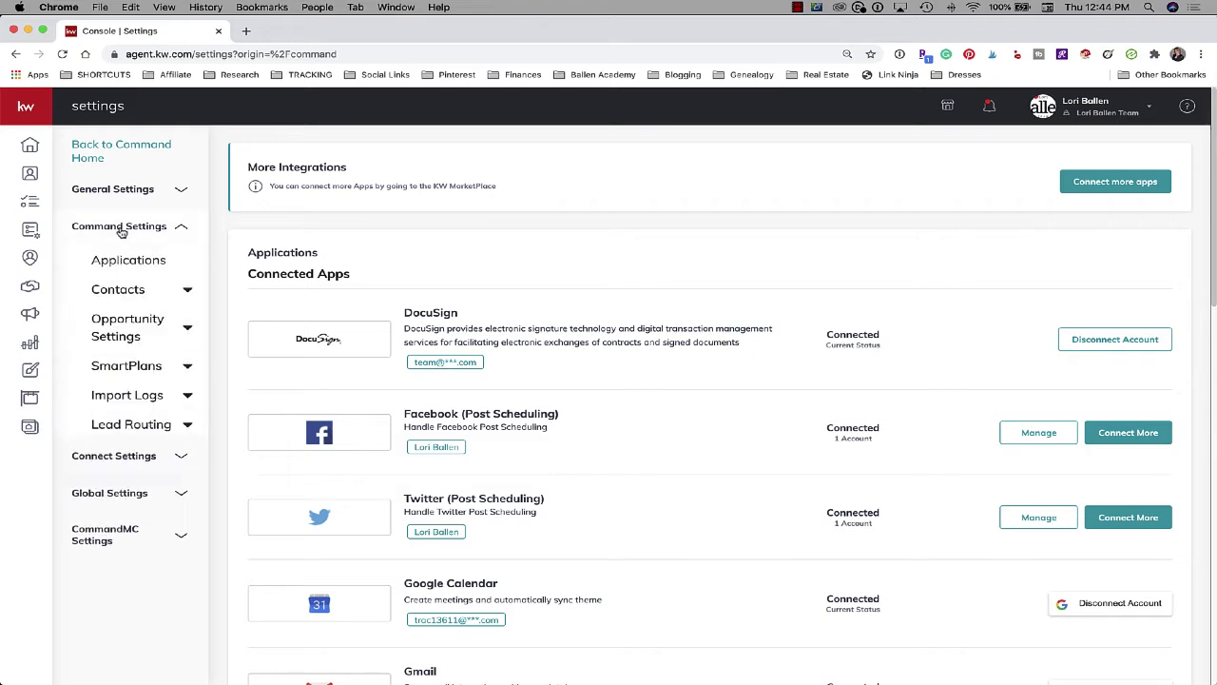
click(129, 188)
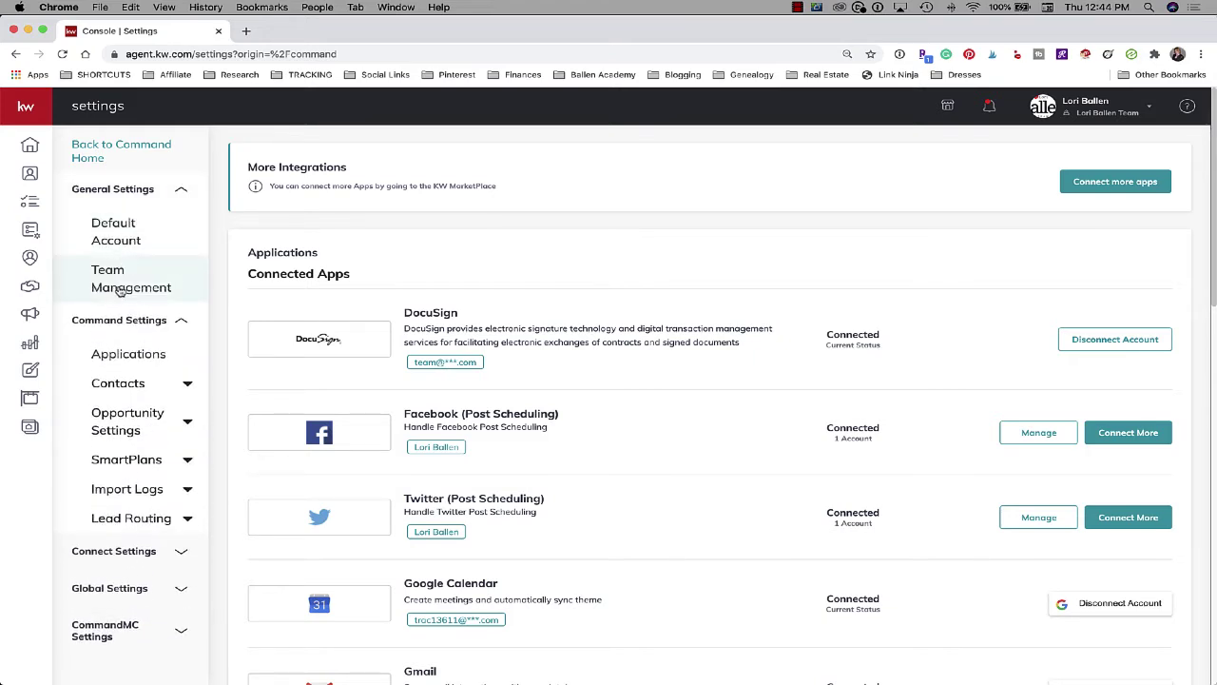
click(118, 289)
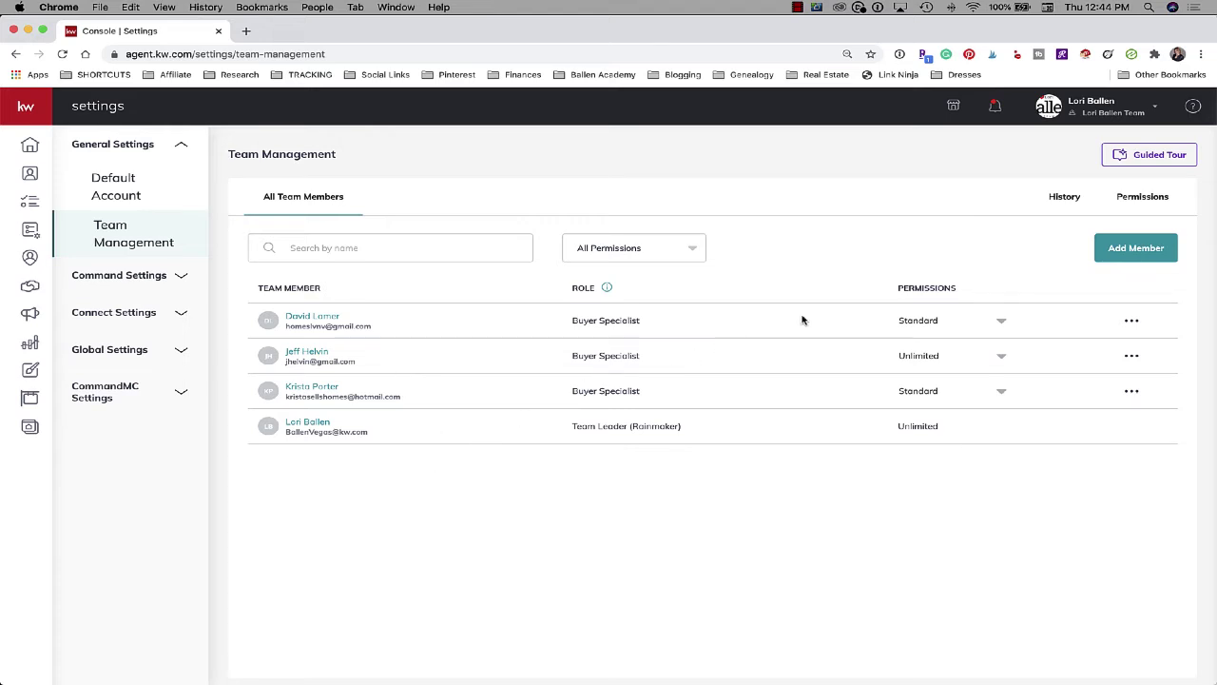
Look at the Add Member request form and the permission levels offered for the first team member, keeping Standard
click(1146, 253)
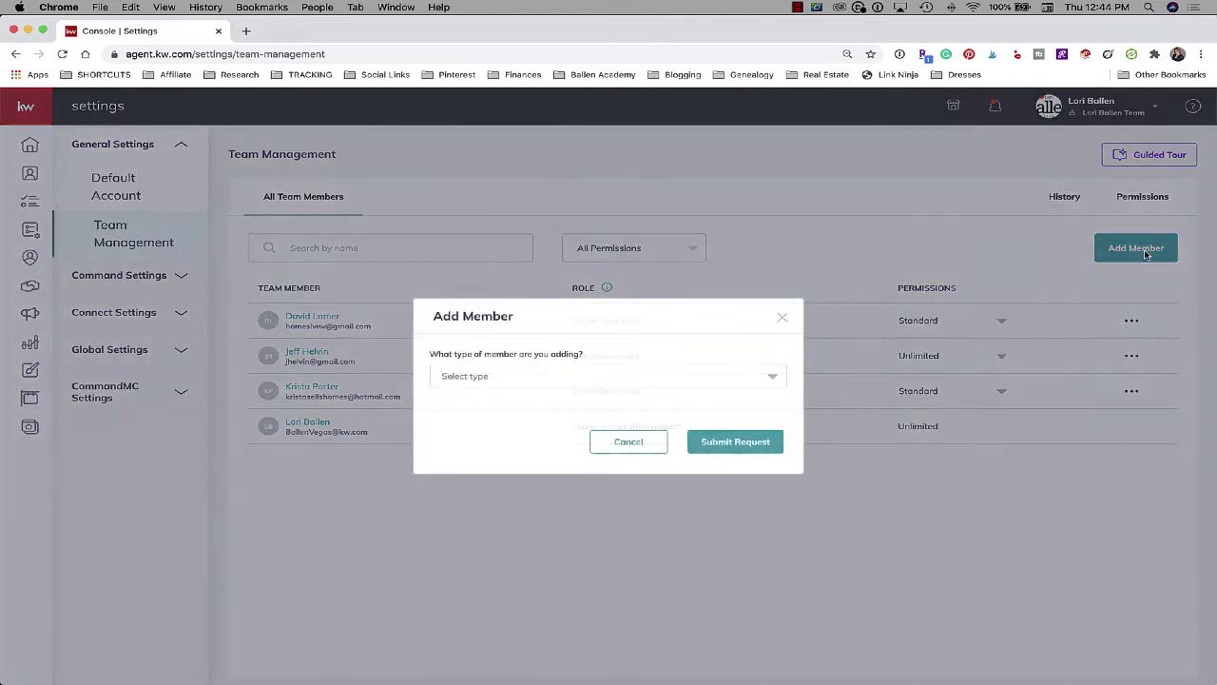
click(782, 318)
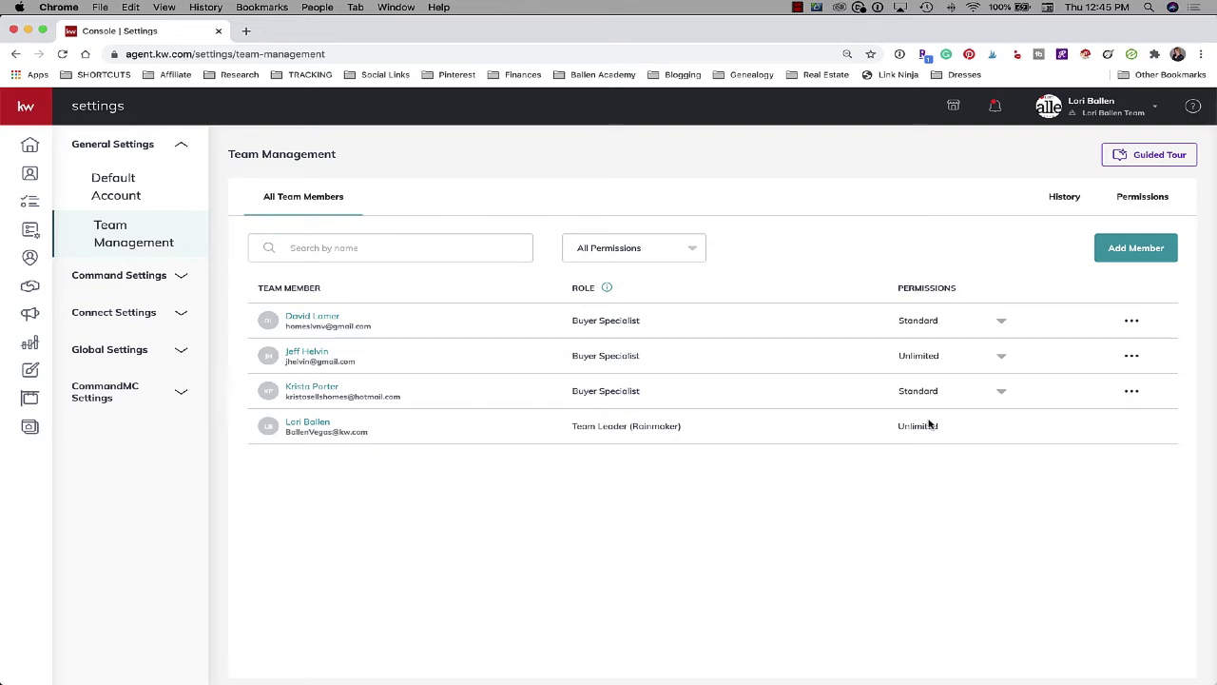
click(1002, 325)
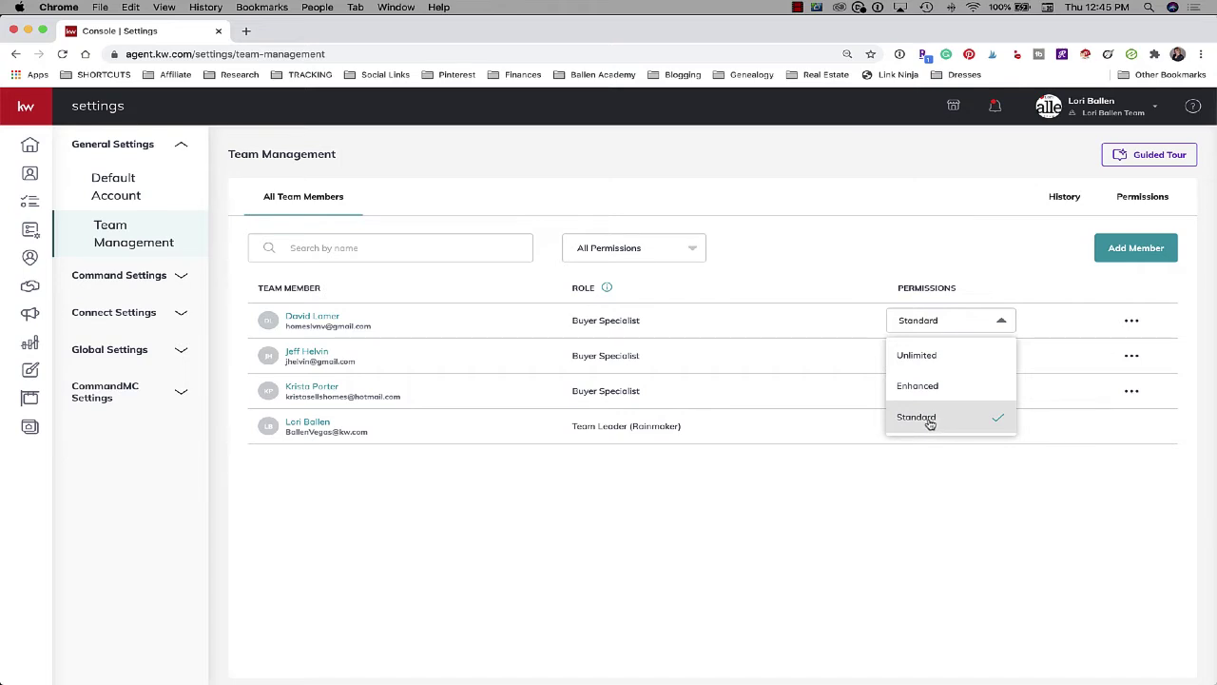
click(930, 423)
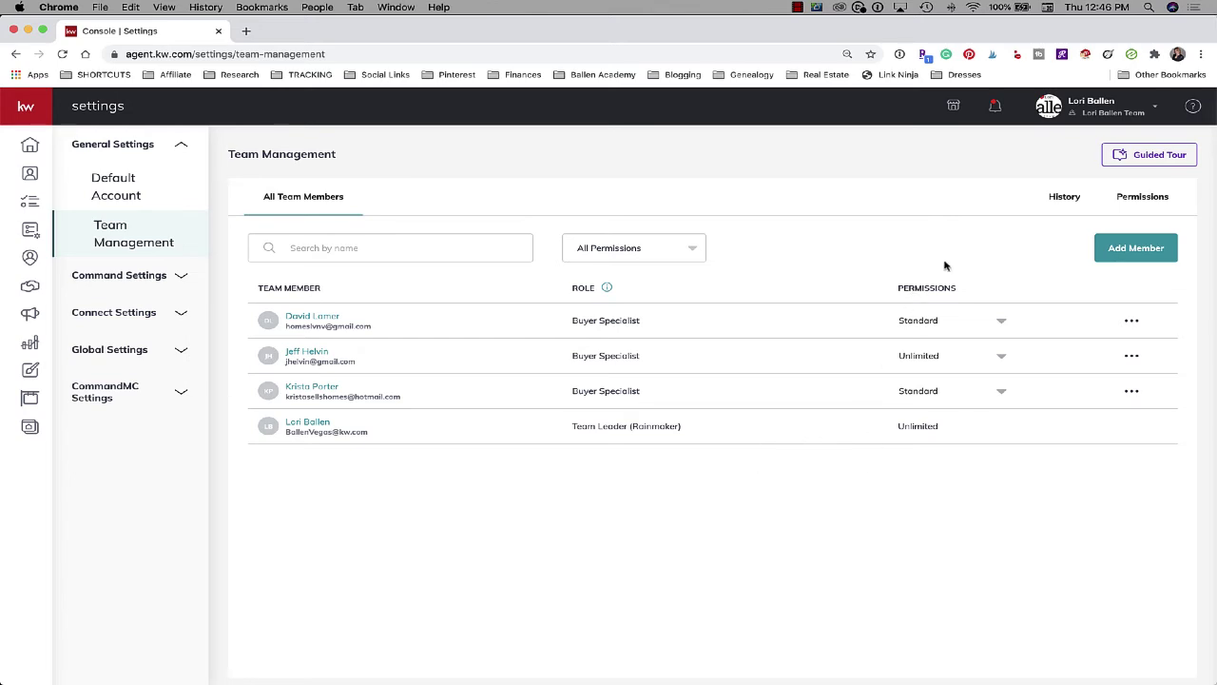
Read the Set Up Permissions explanation at the end of the Team Management guided tour
click(1154, 159)
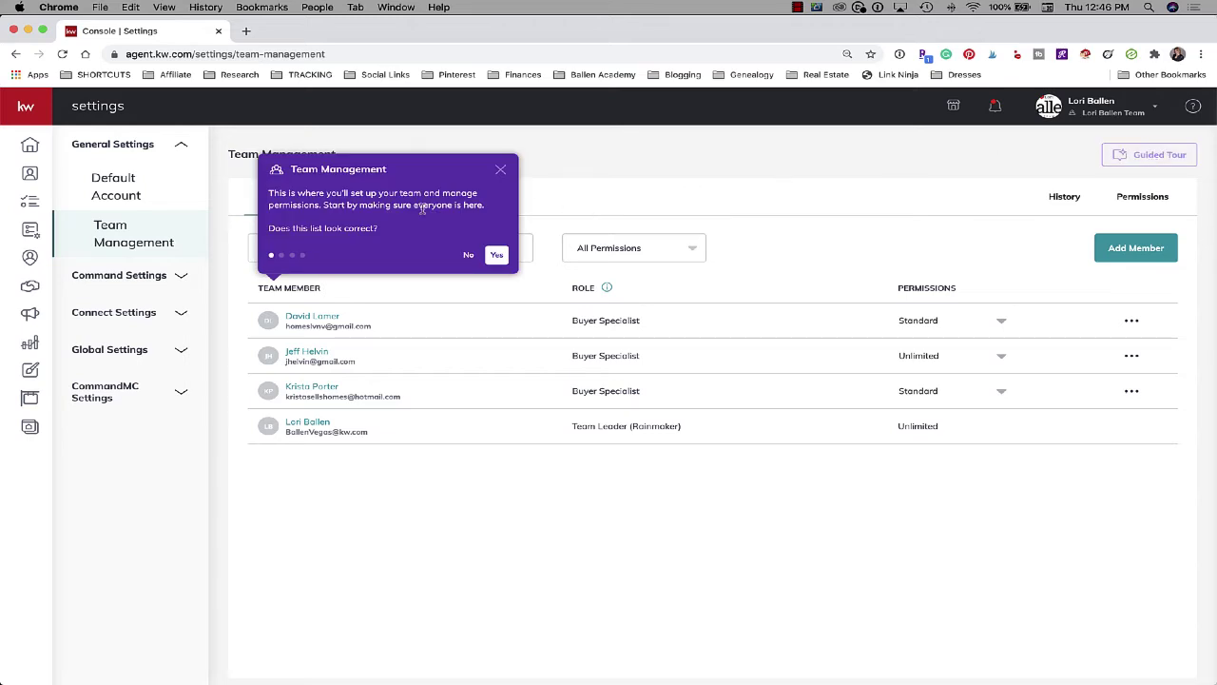
click(302, 255)
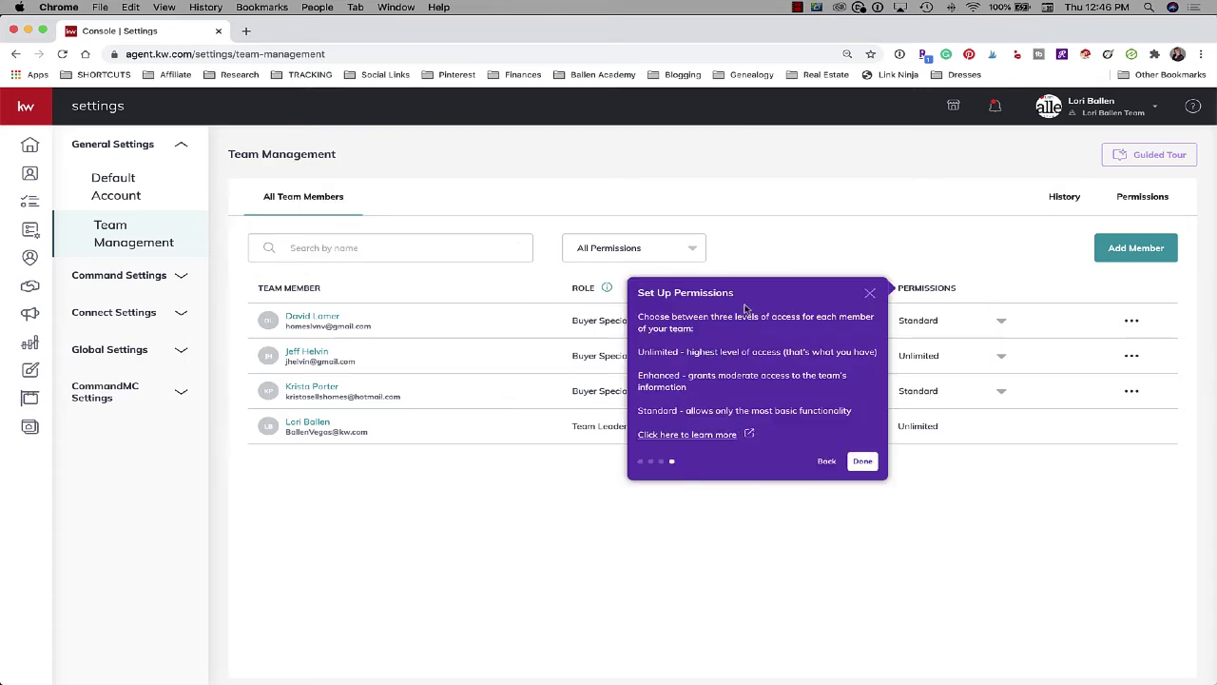
click(869, 293)
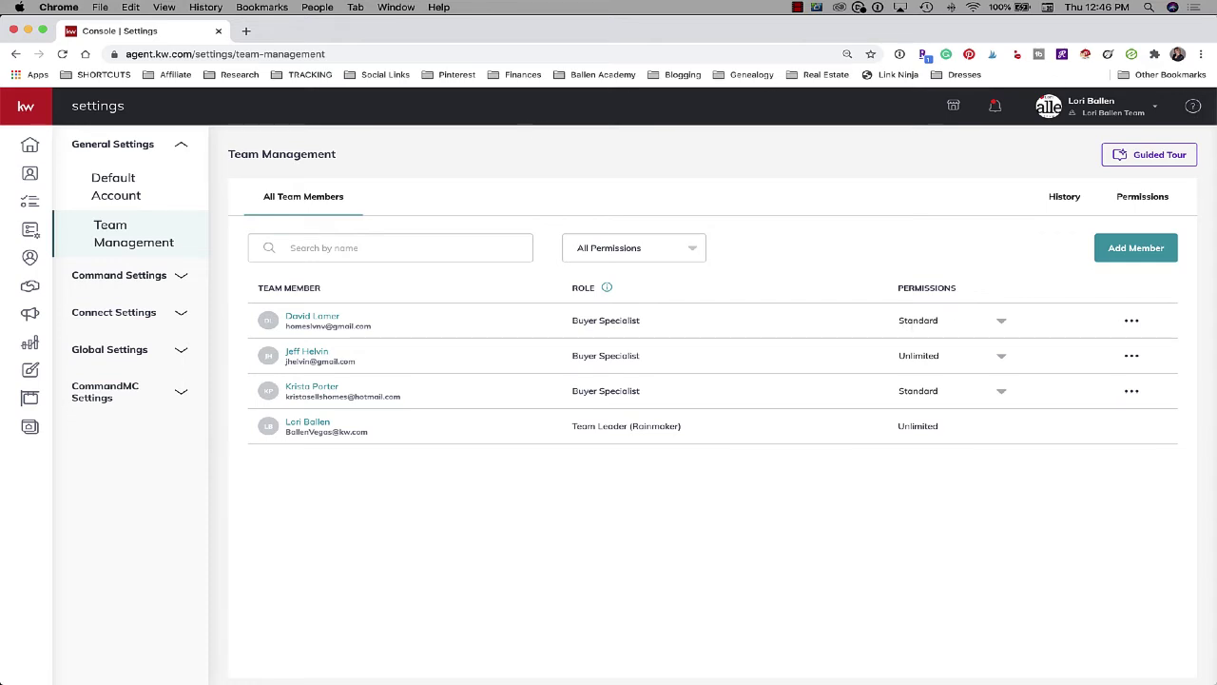
Open a new browser tab
click(247, 33)
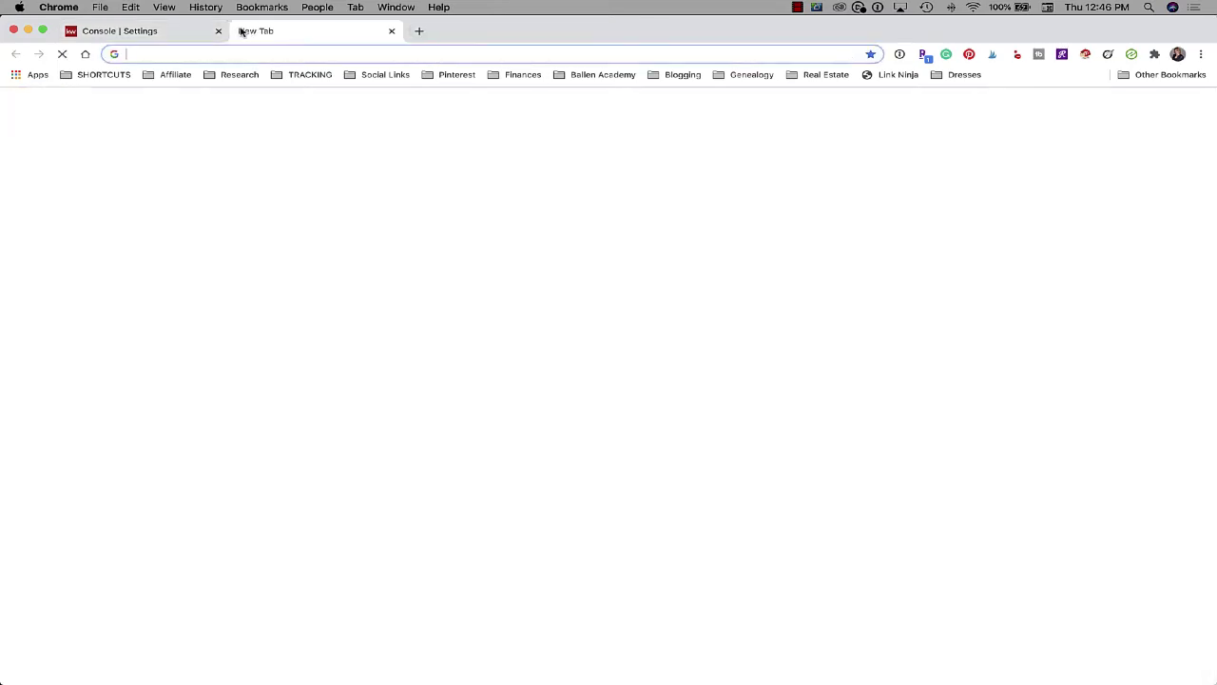
text(kw te)
key(BackSpace)
key(BackSpace)
text(command te)
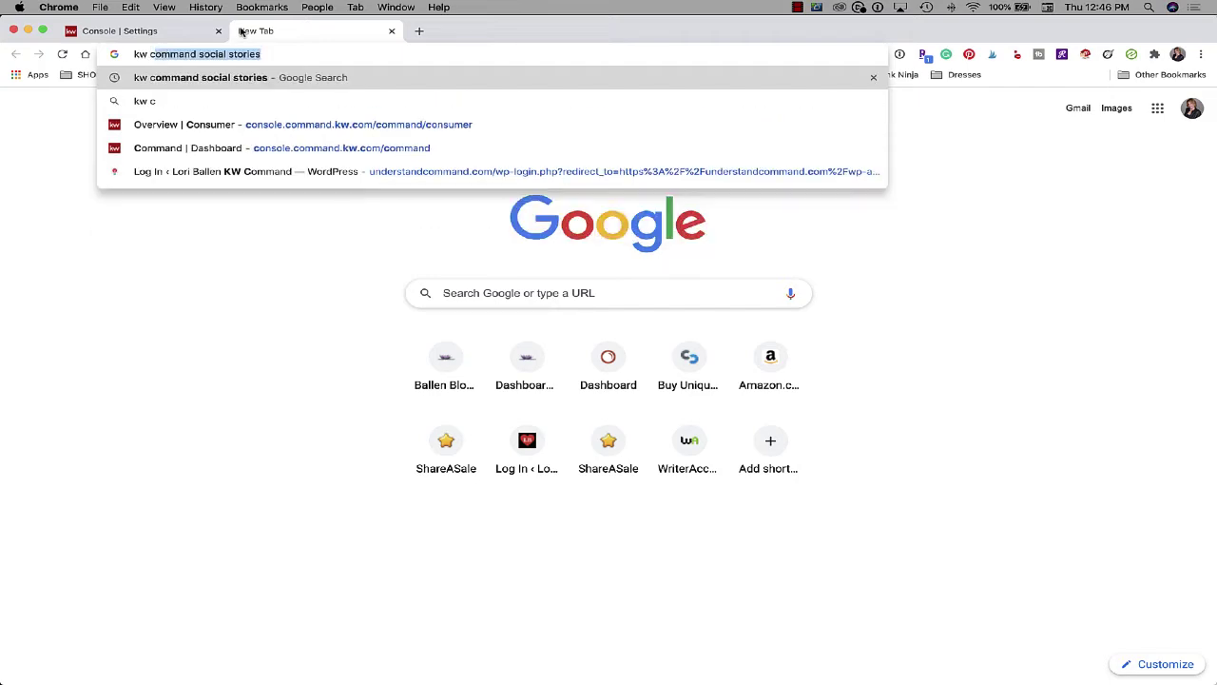
text(am)
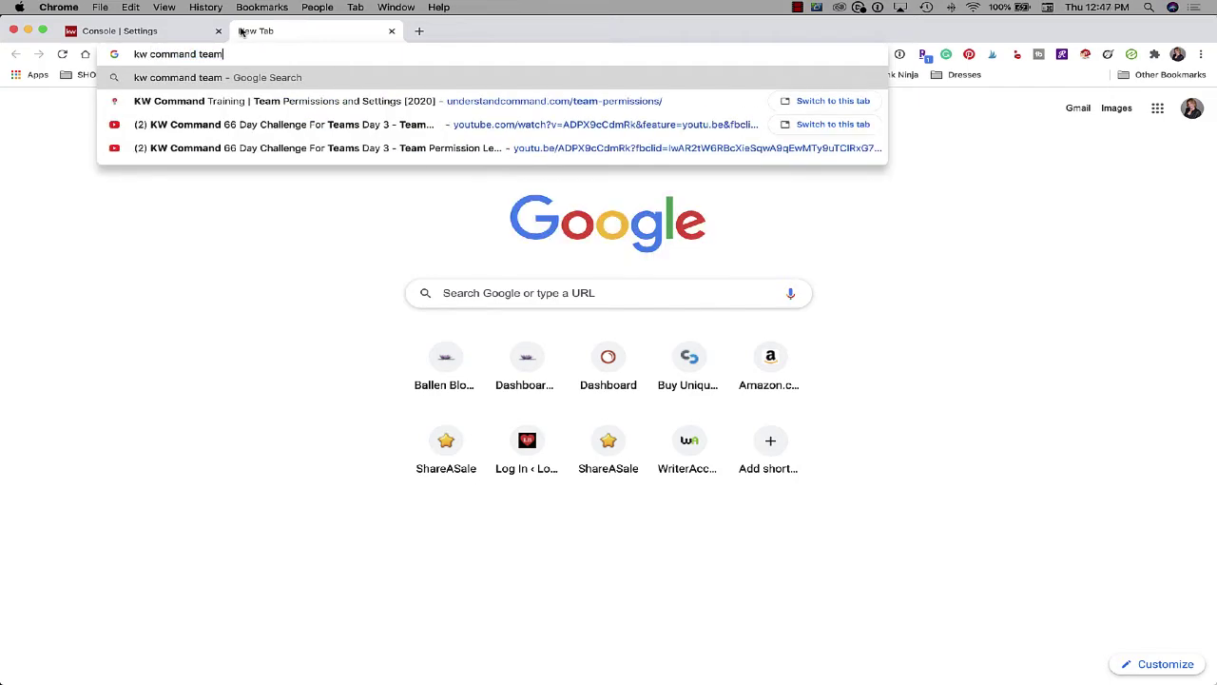
key(BackSpace)
key(BackSpace)
key(BackSpace)
key(BackSpace)
key(BackSpace)
key(BackSpace)
key(BackSpace)
key(BackSpace)
key(BackSpace)
key(BackSpace)
key(BackSpace)
key(BackSpace)
key(BackSpace)
key(BackSpace)
key(BackSpace)
Go to understandcommand.com and open its Team Permissions and Settings article
text(understand)
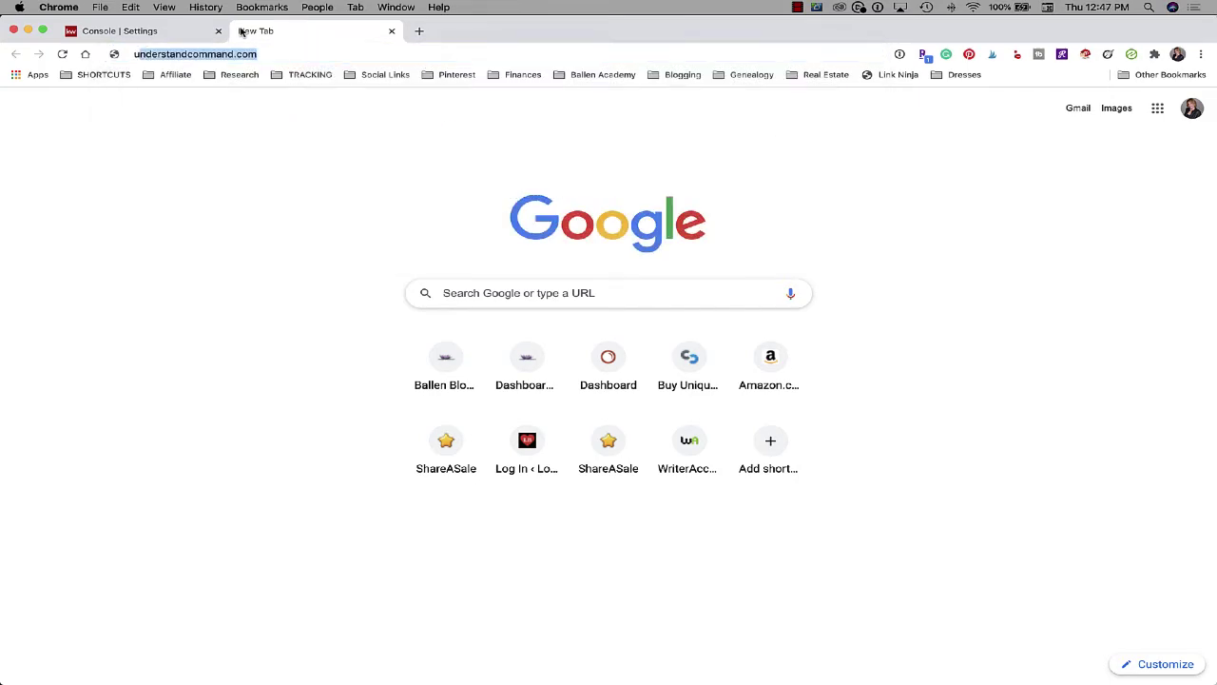
key(Return)
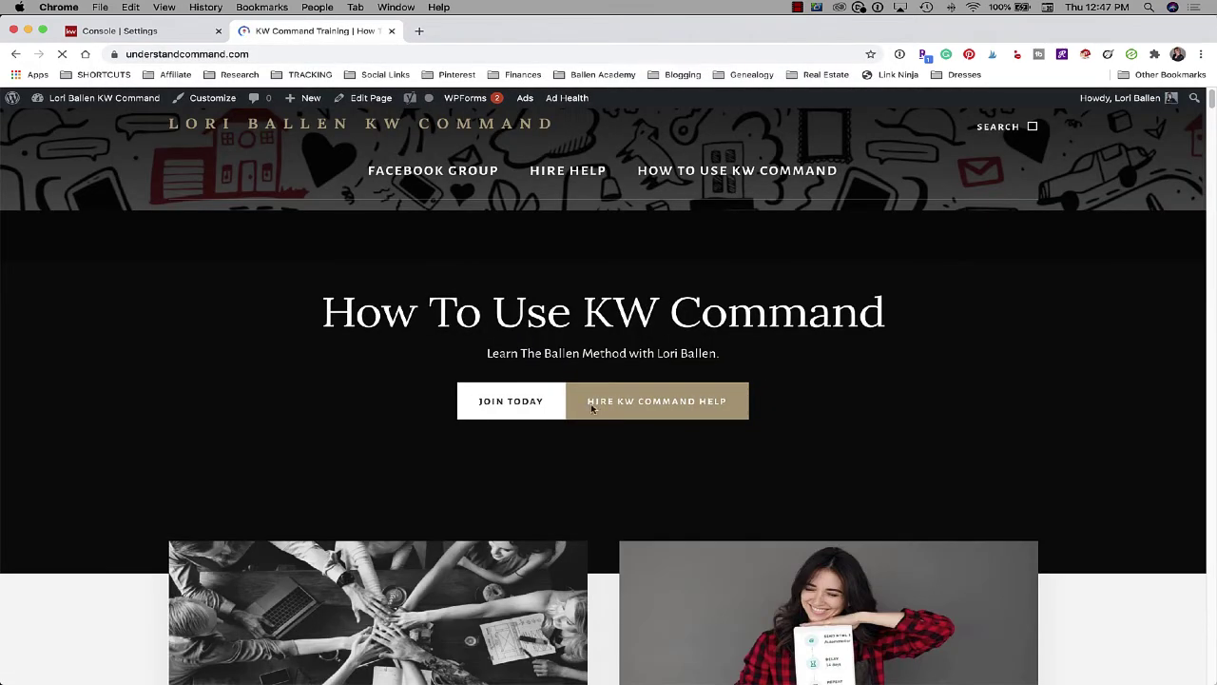
scroll(590, 404, down, 5)
click(366, 475)
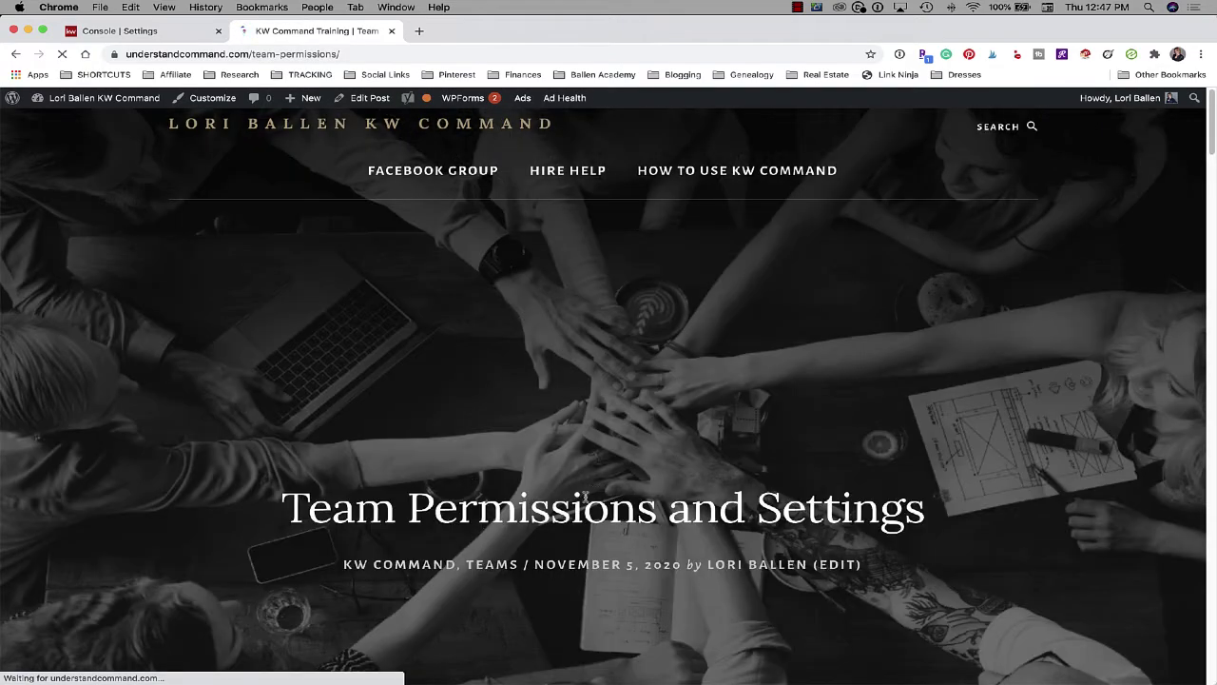
Review the article's table comparing Standard, Enhanced and Unlimited permissions, and return to the Team Management settings
scroll(586, 496, down, 15)
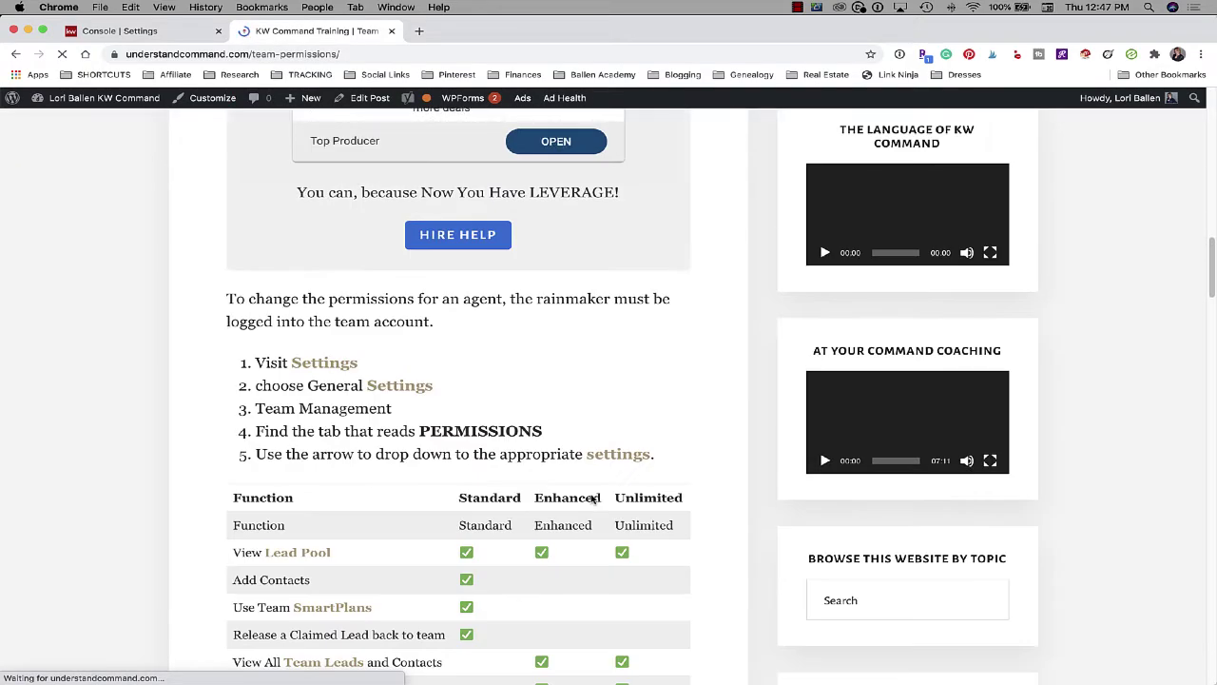
scroll(590, 501, down, 3)
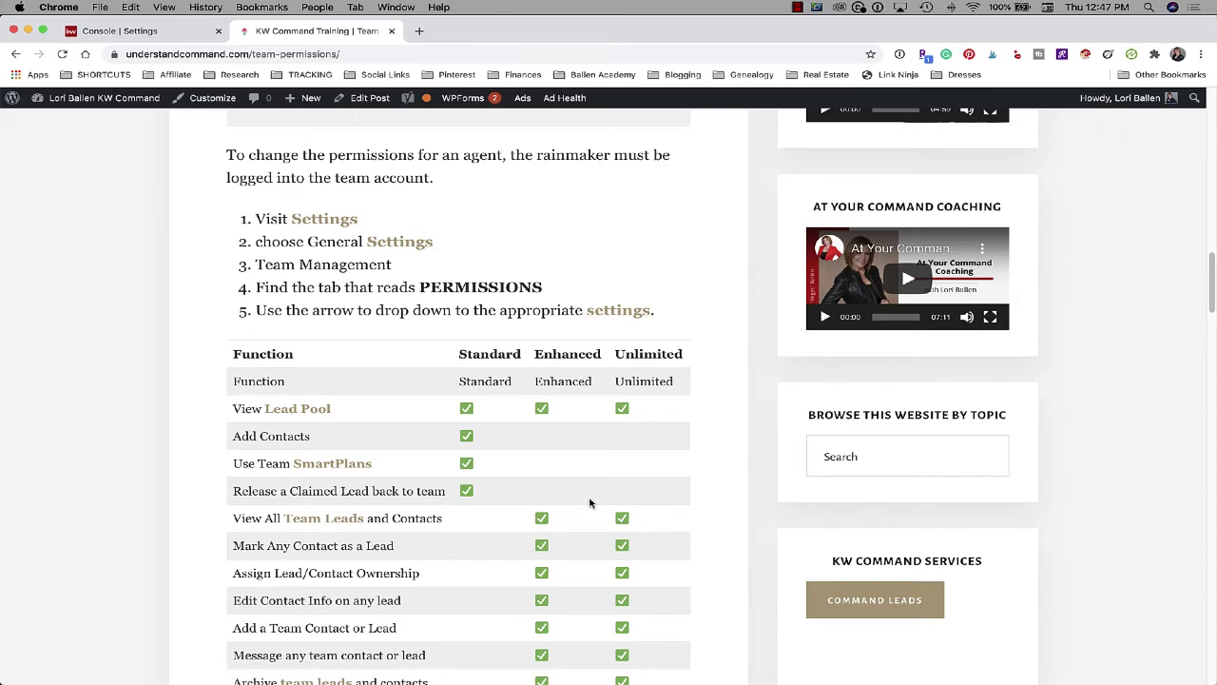
scroll(589, 502, down, 4)
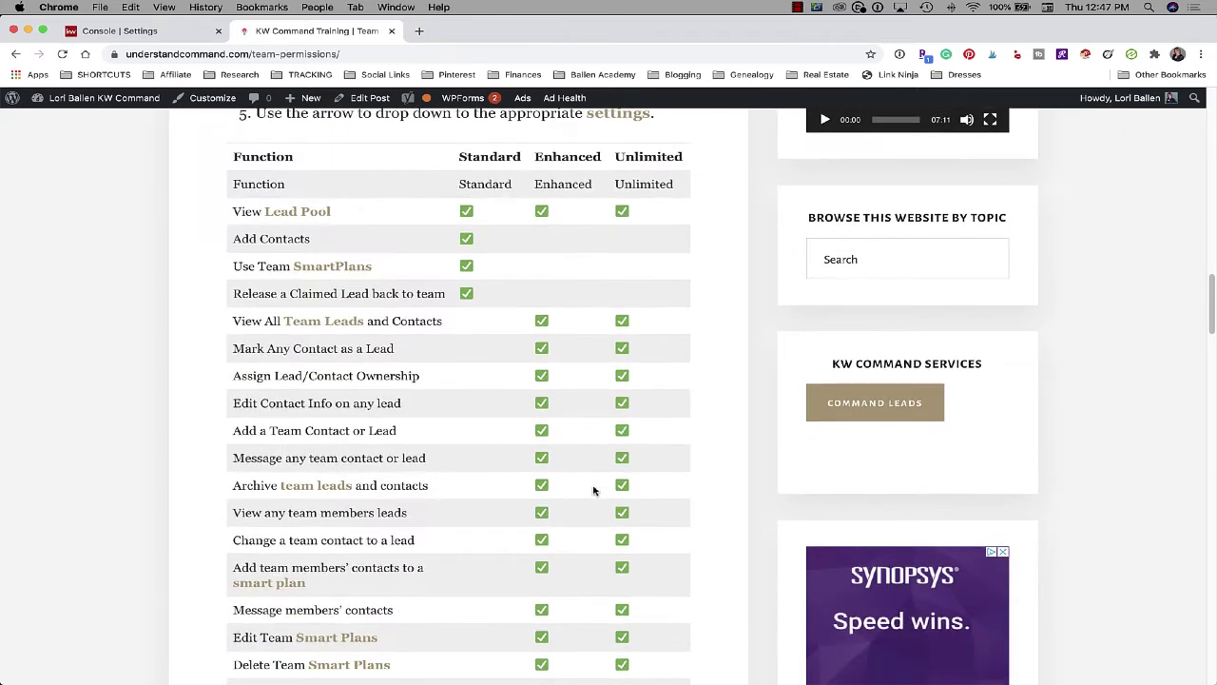
scroll(592, 491, up, 4)
scroll(593, 485, down, 5)
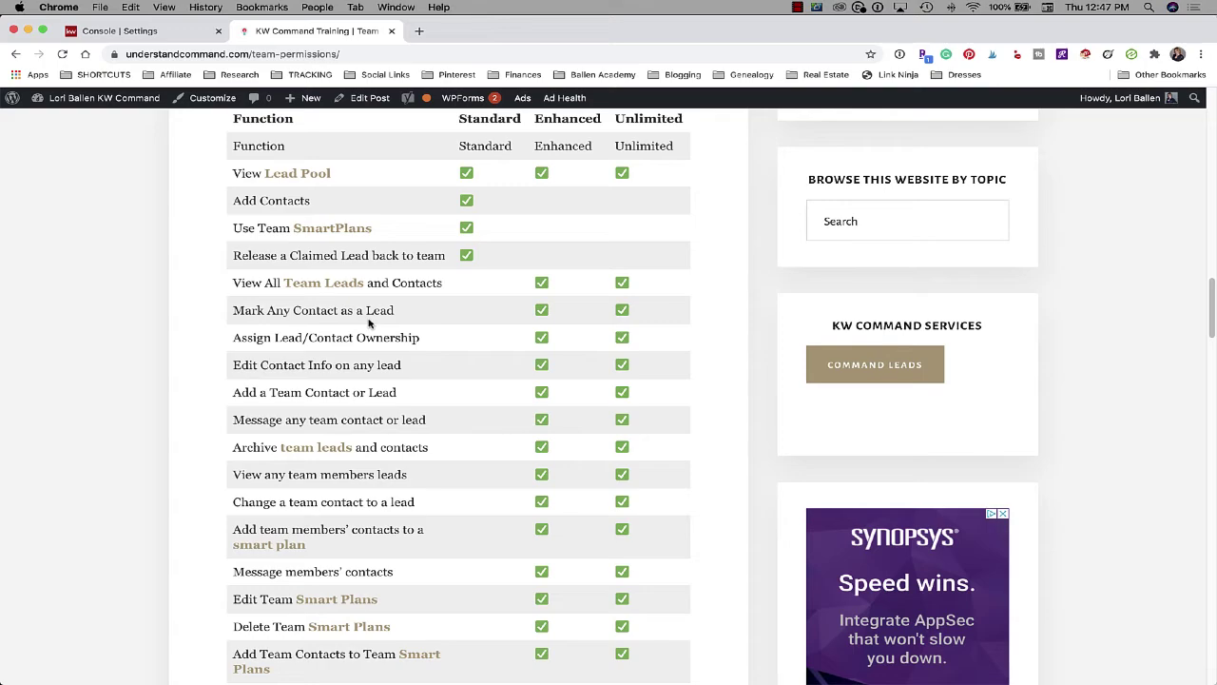
scroll(390, 284, up, 5)
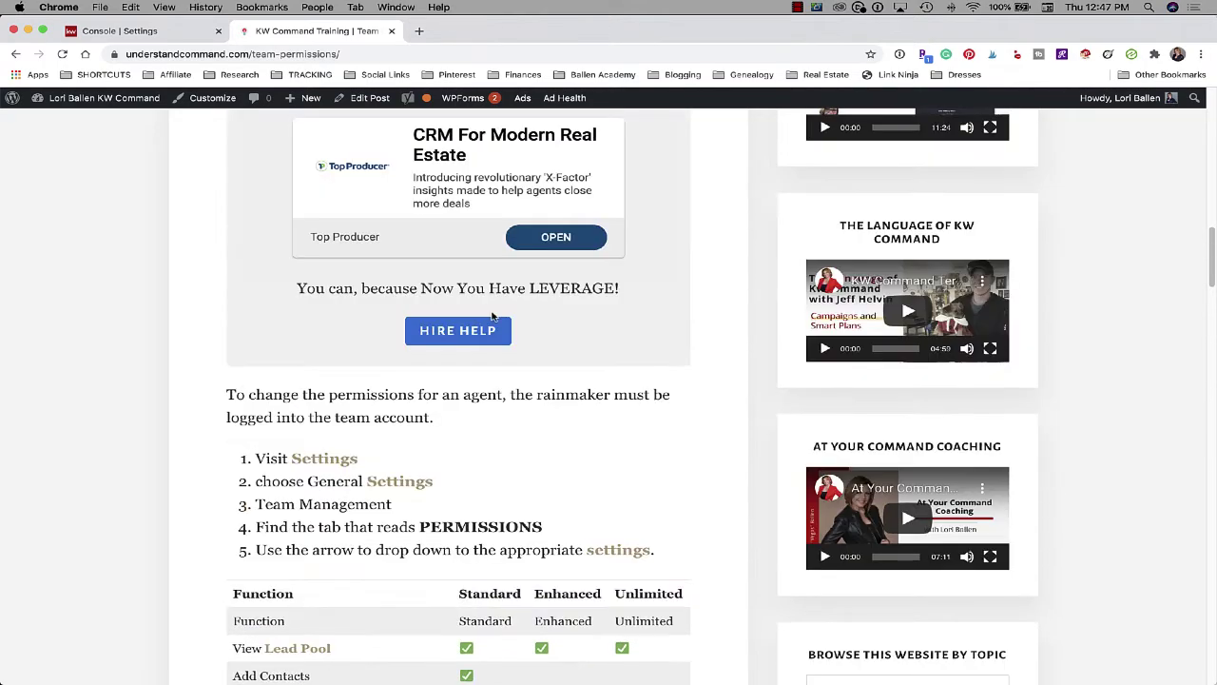
scroll(481, 312, up, 8)
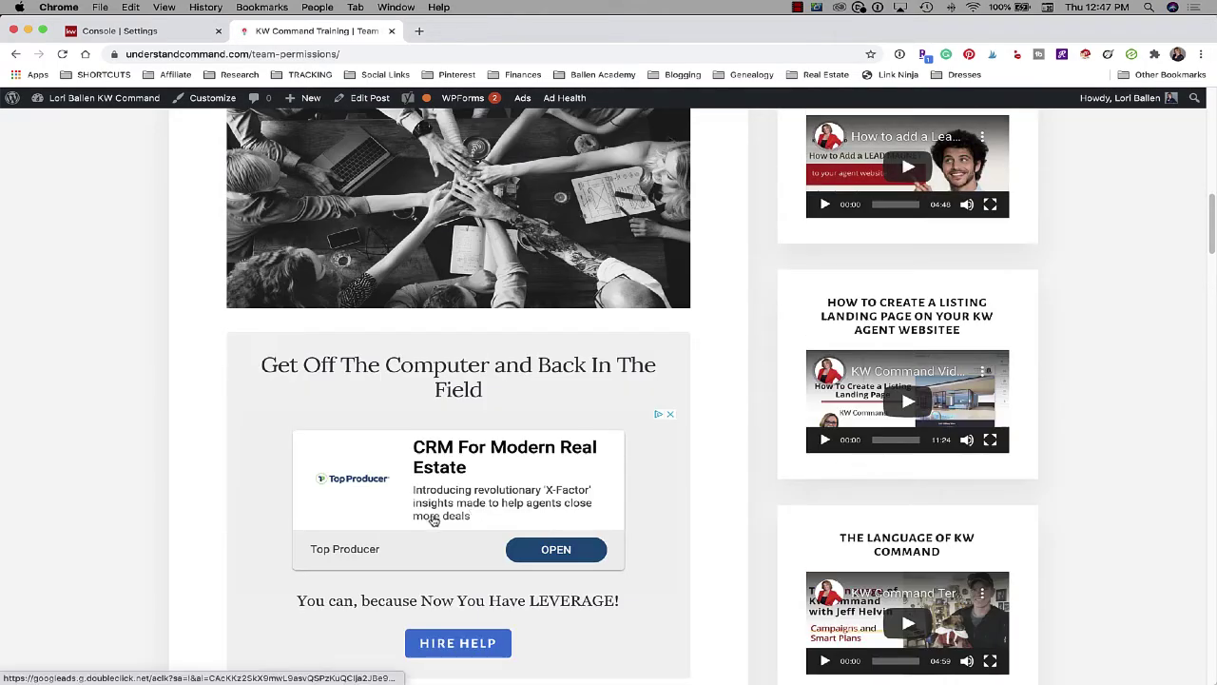
scroll(438, 518, down, 8)
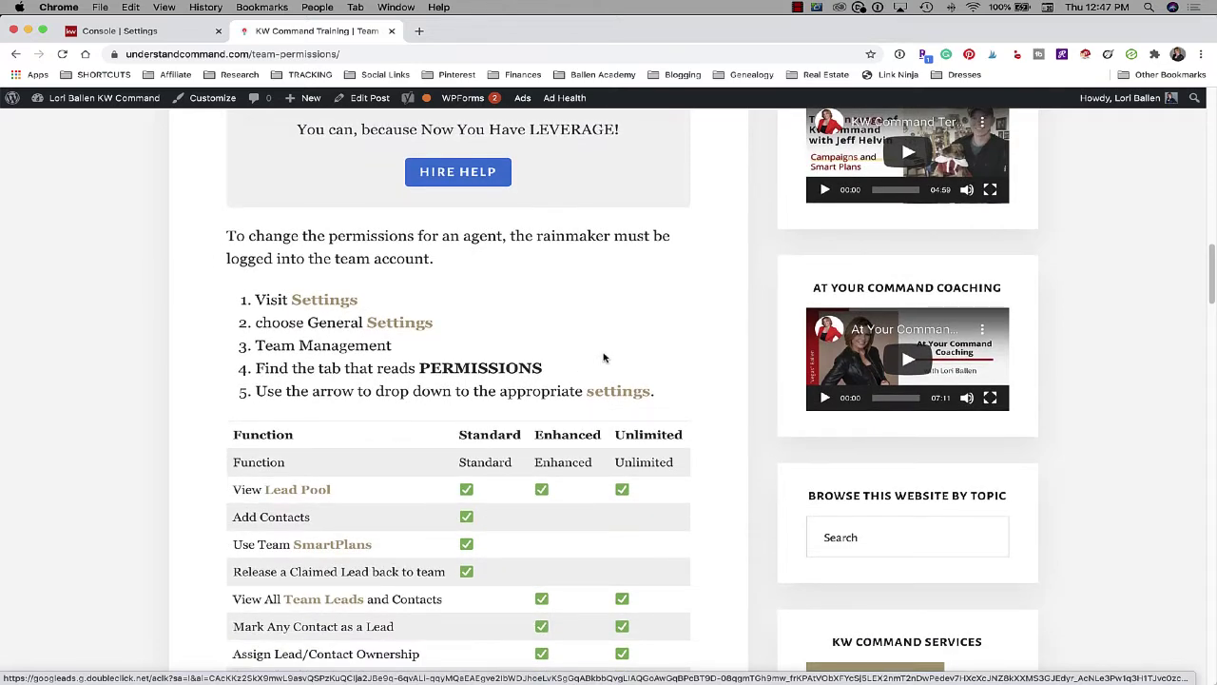
scroll(603, 357, down, 2)
scroll(603, 356, down, 4)
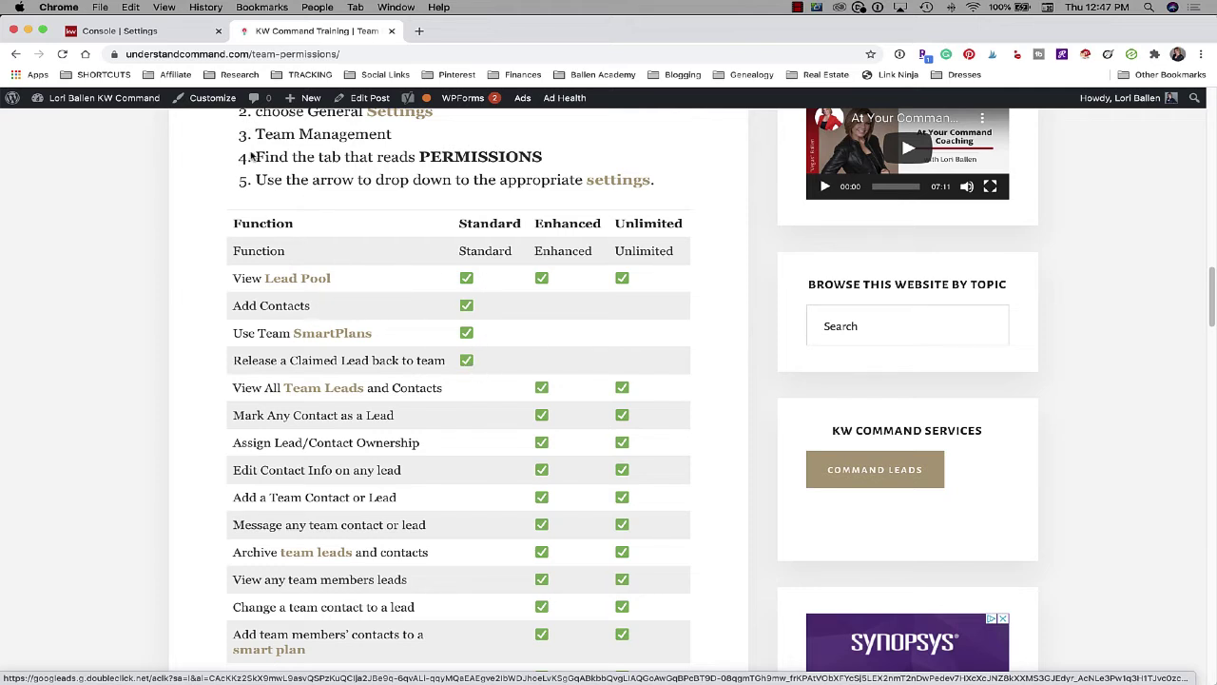
click(125, 31)
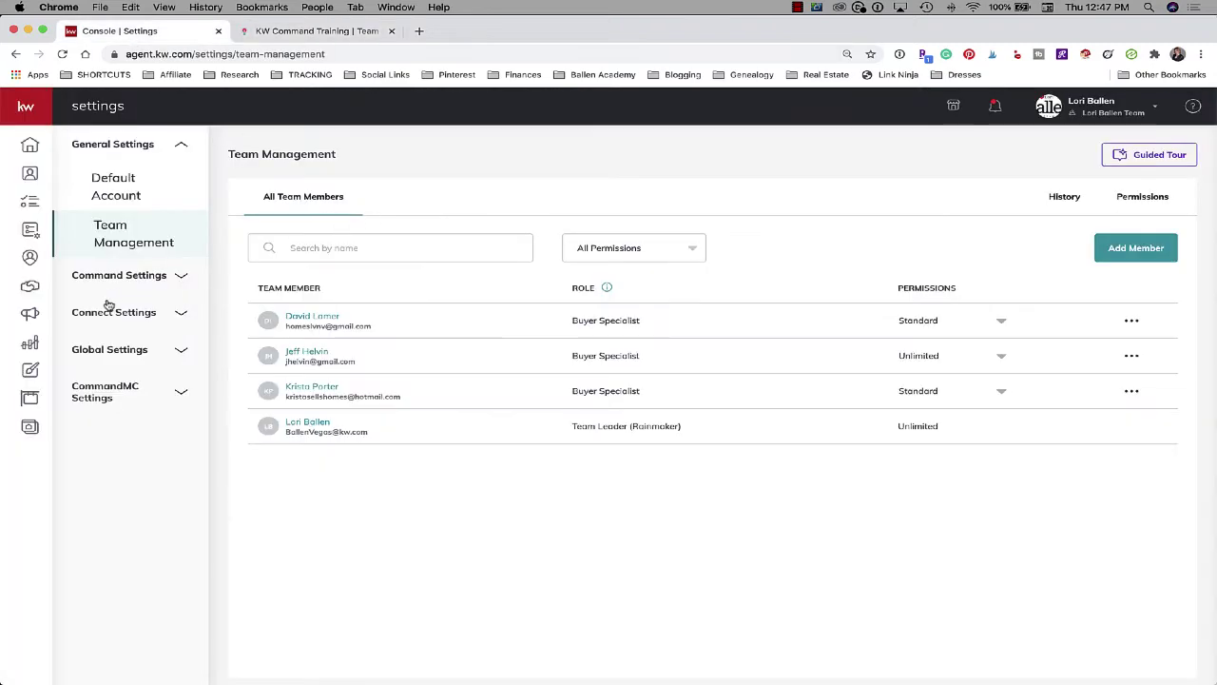
Open the team's Contacts list in Command and read the Lead Pool explanation
click(30, 146)
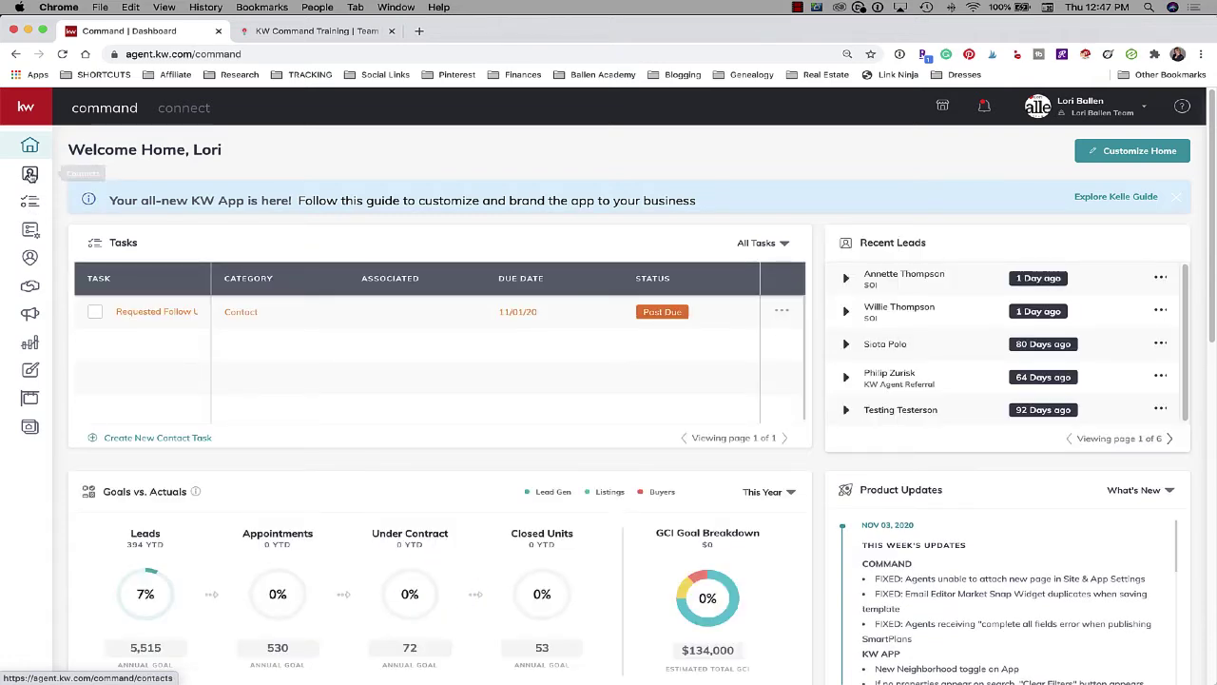
click(30, 174)
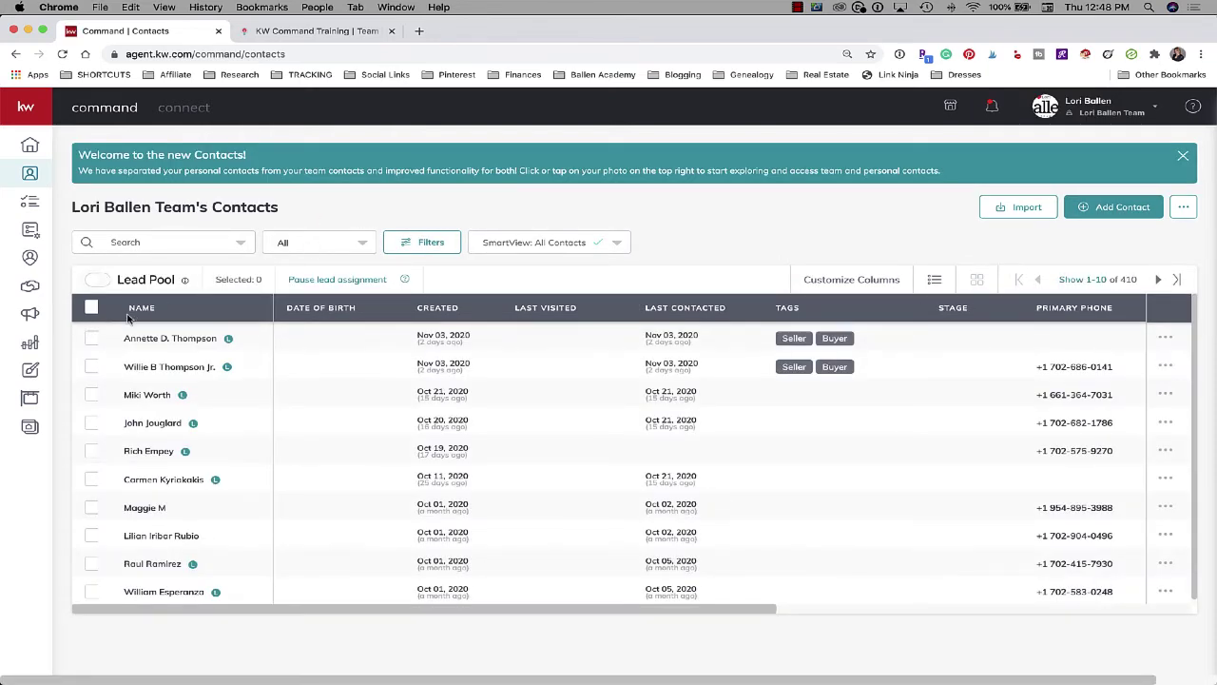
mouse_move(176, 284)
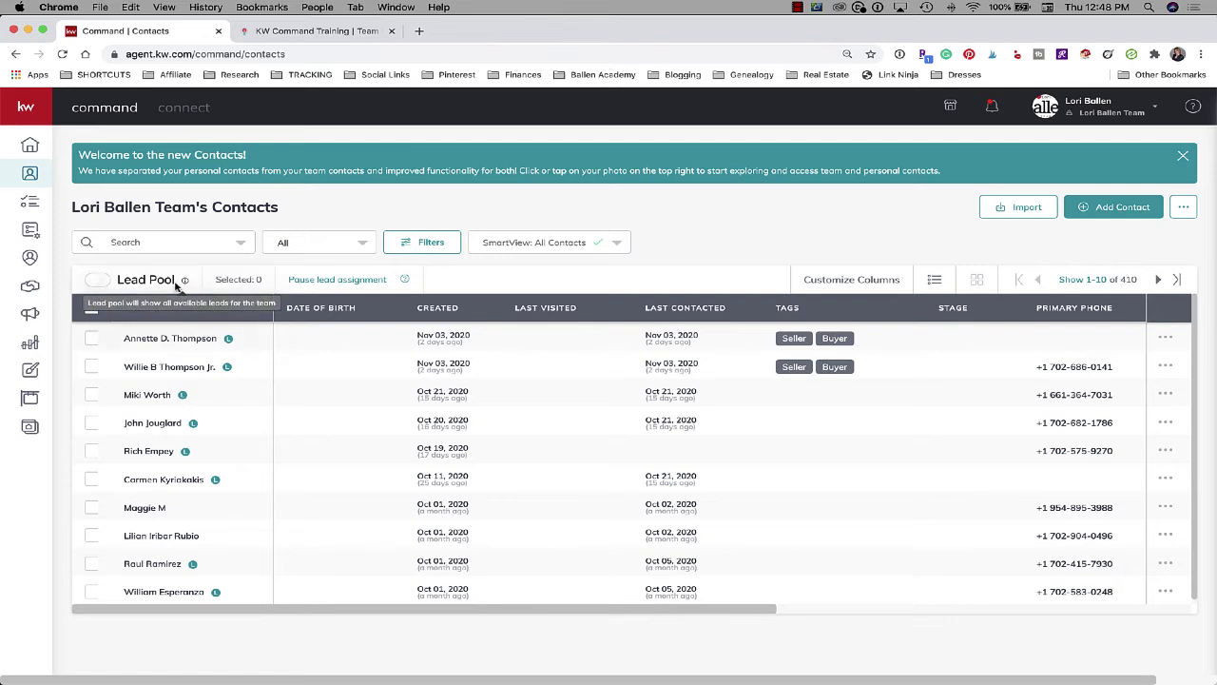
Switch to the personal account and check whether its Contacts list allows viewing the Lead Pool
click(1084, 124)
click(1016, 279)
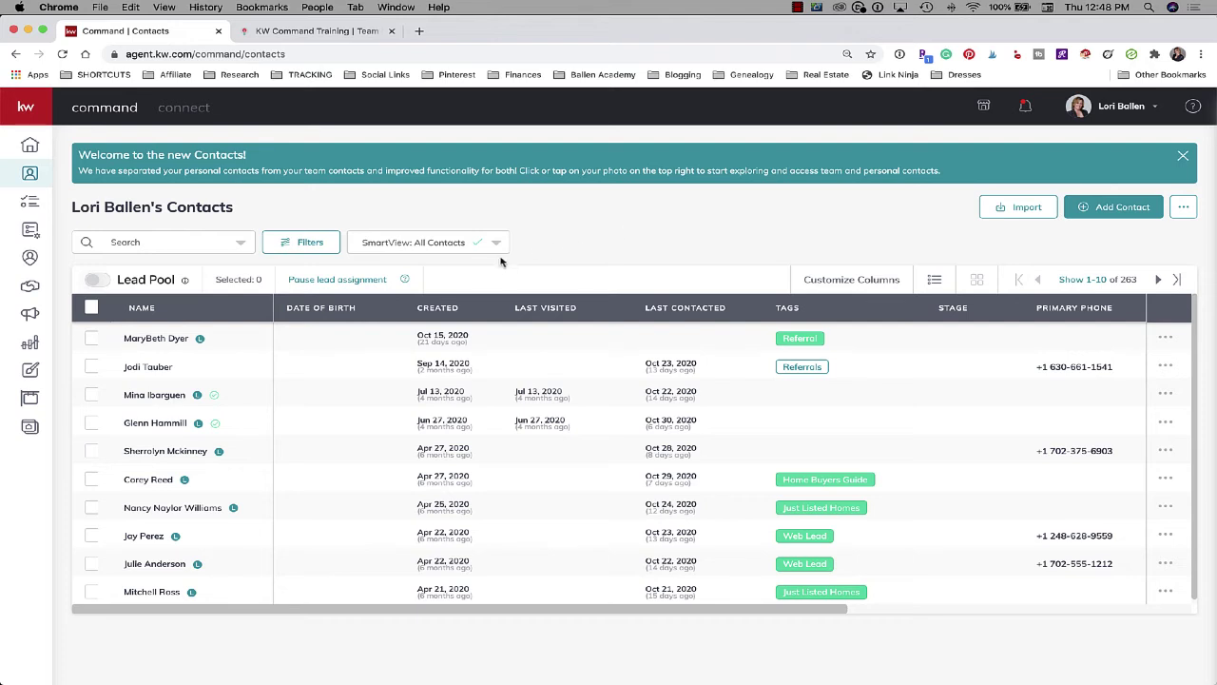
click(279, 307)
click(285, 301)
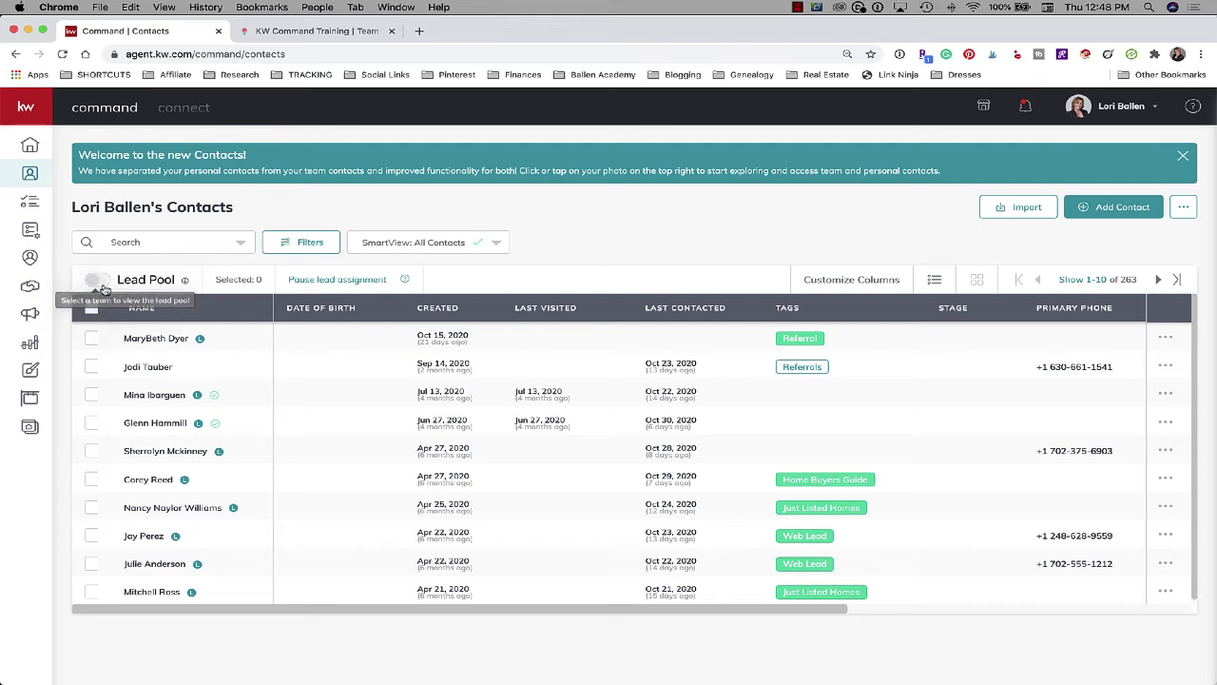
Show the Lead Pool in the team account's contacts and open the available actions for the first lead
click(1134, 112)
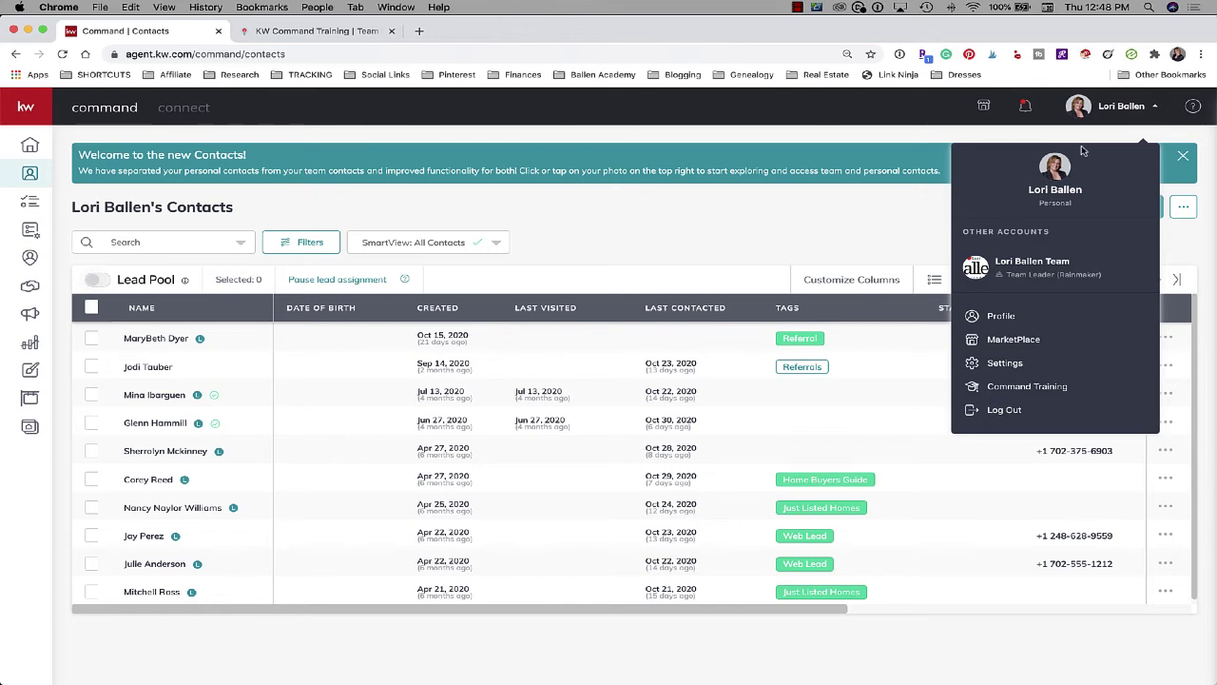
click(1023, 277)
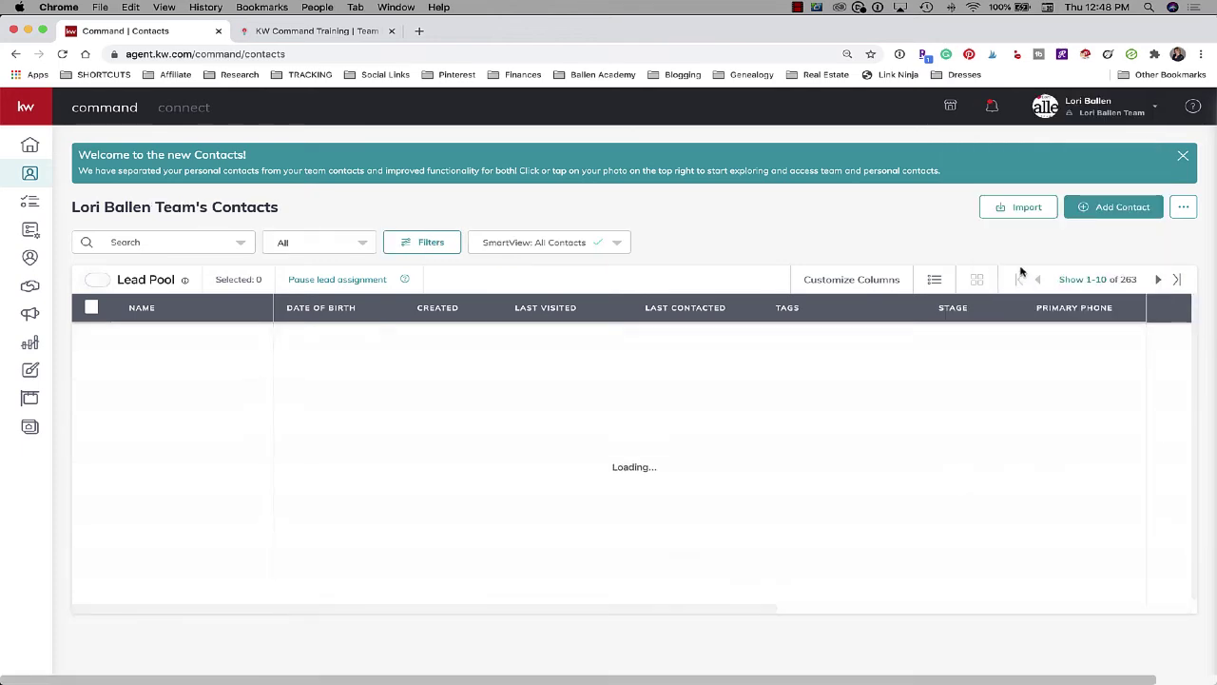
click(102, 282)
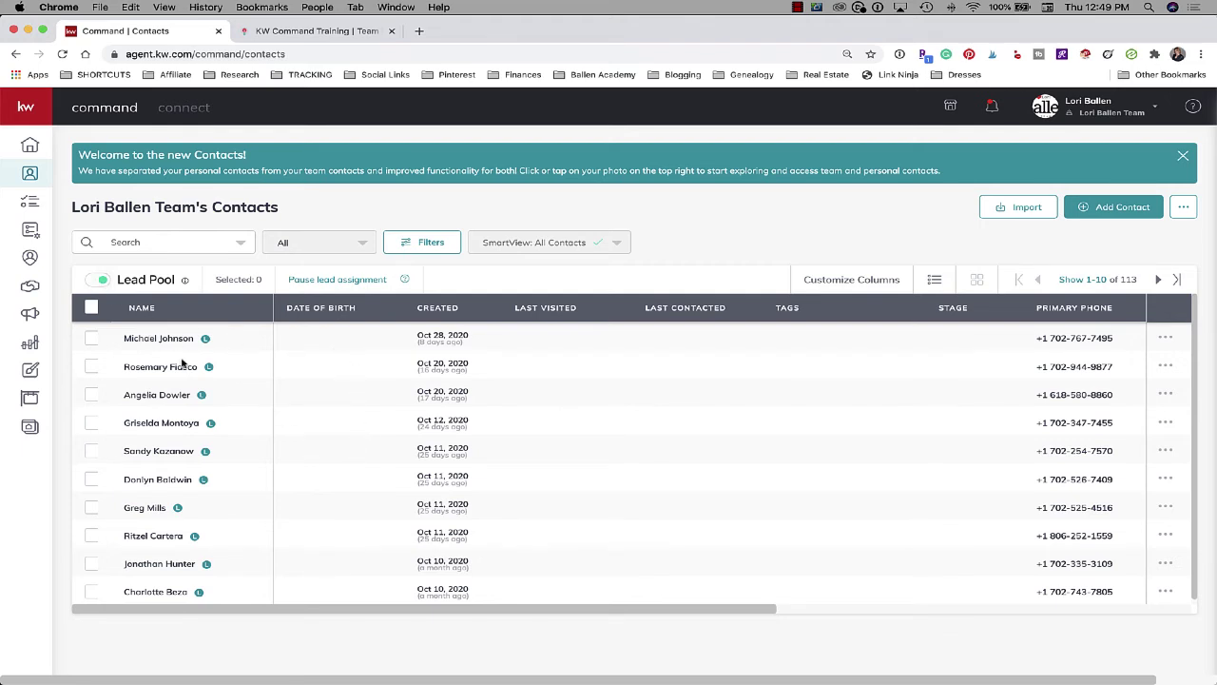
click(1168, 339)
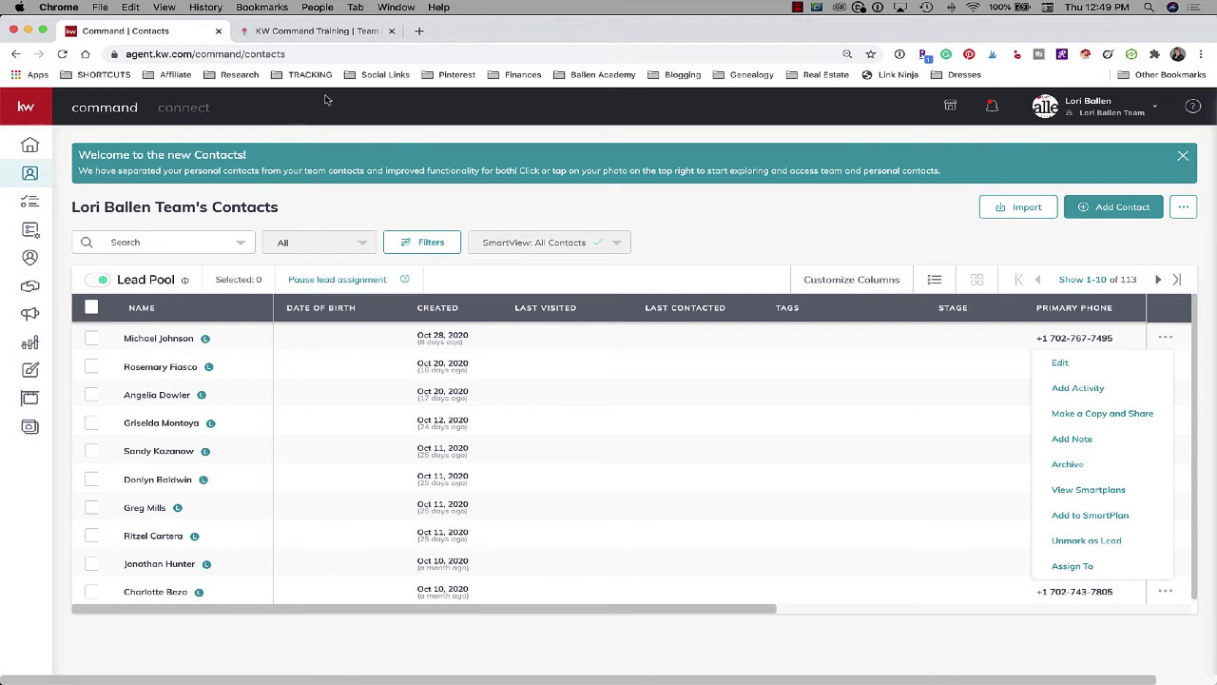
Review the understandcommand.com article's full permissions table, comparing lead, contact and SmartPlan functions across Standard, Enhanced and Unlimited
click(326, 31)
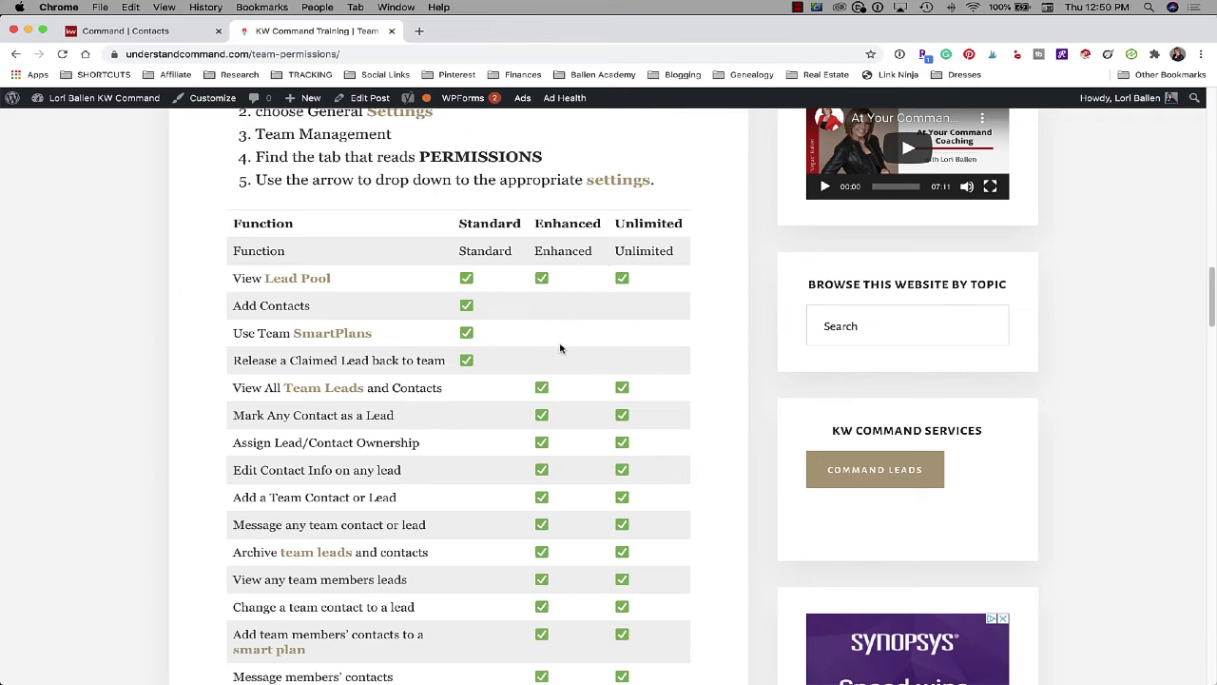
scroll(565, 332, down, 3)
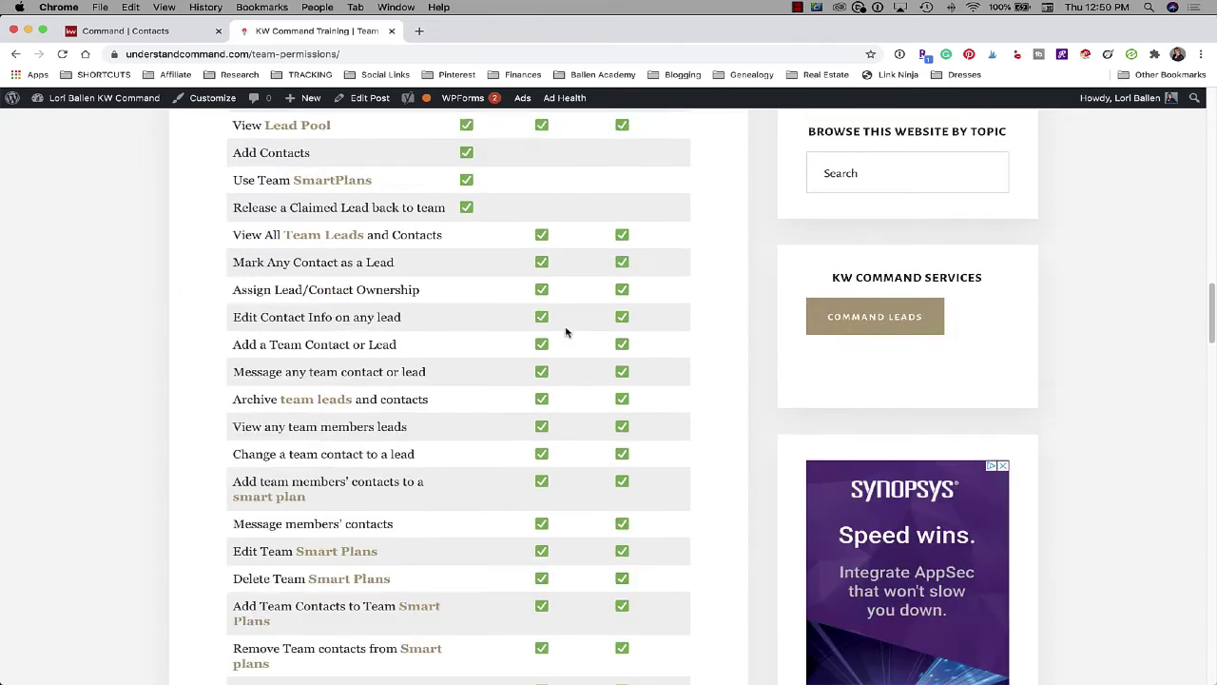
scroll(565, 332, up, 1)
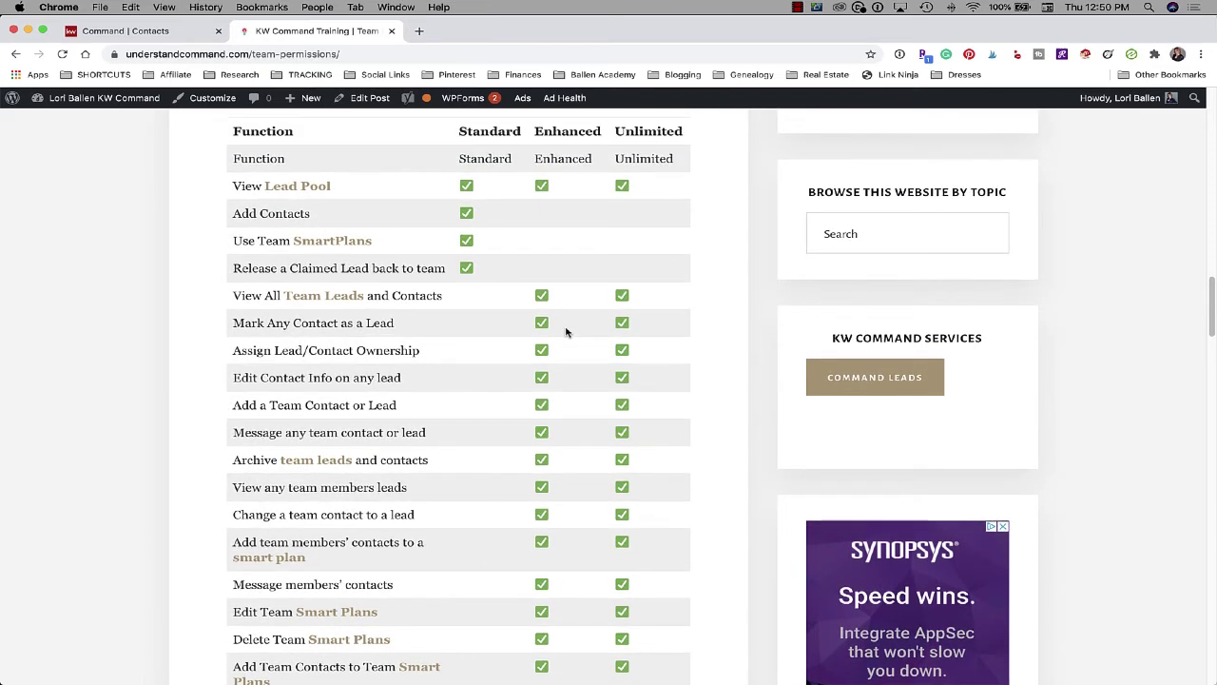
scroll(565, 332, down, 1)
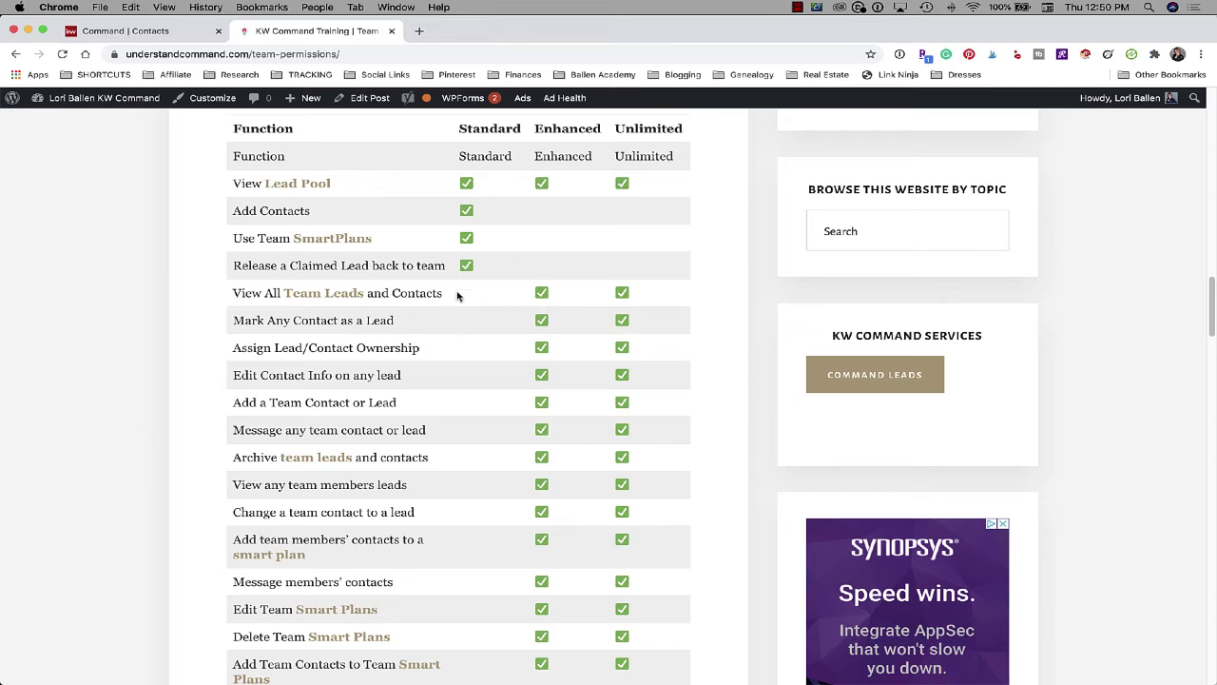
scroll(517, 318, down, 1)
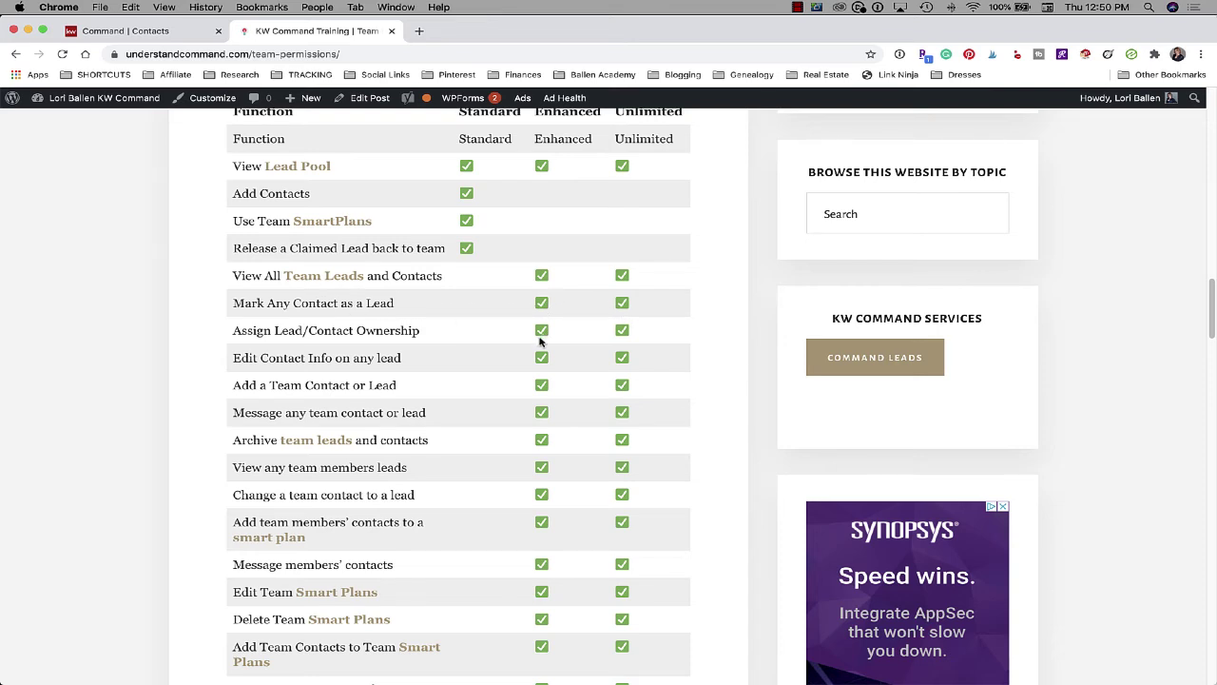
scroll(490, 334, down, 1)
scroll(490, 335, down, 3)
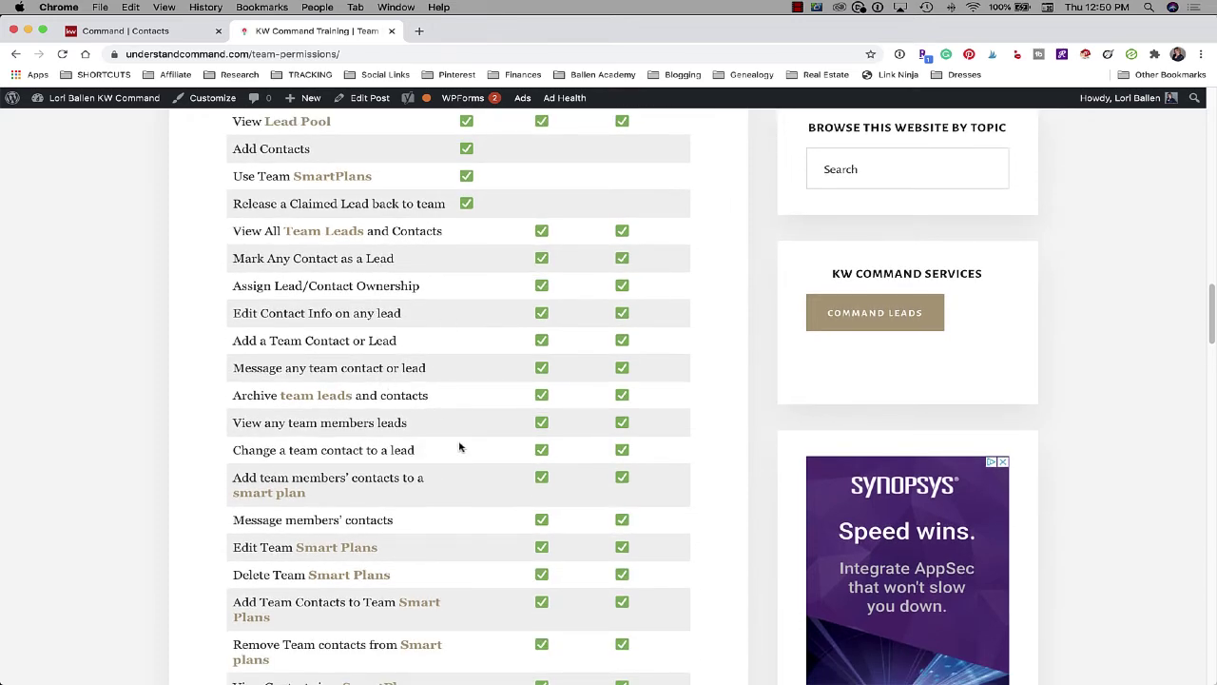
scroll(461, 447, down, 1)
scroll(460, 447, down, 2)
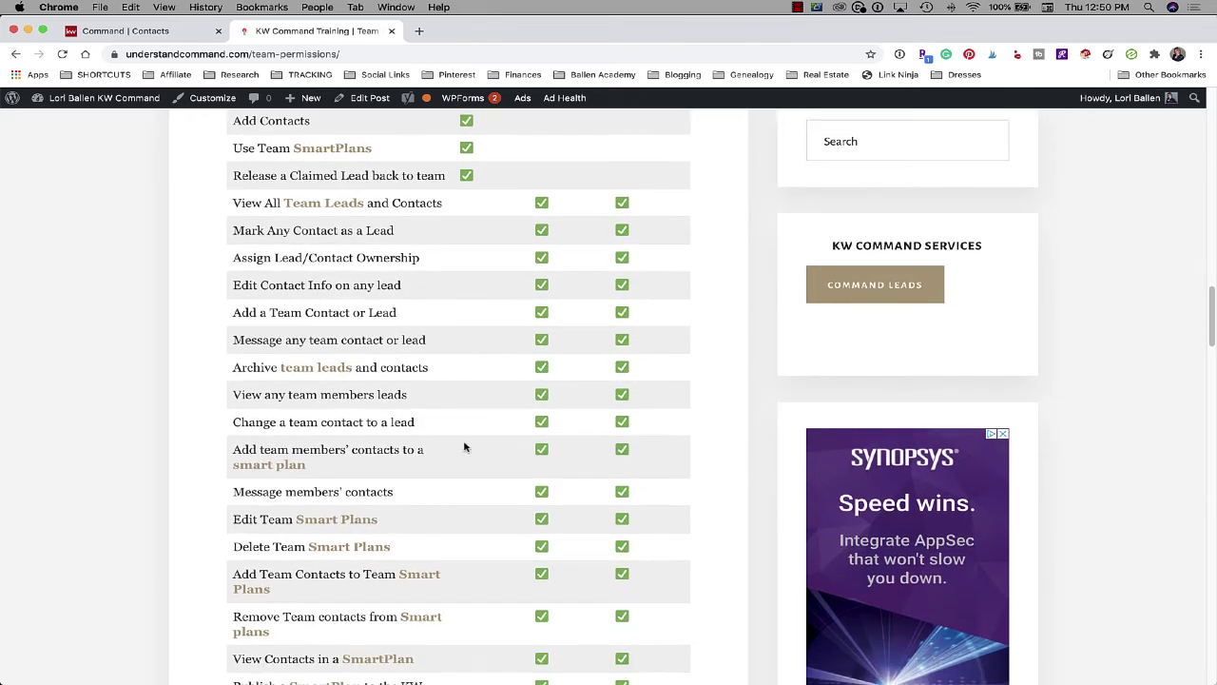
scroll(465, 447, down, 5)
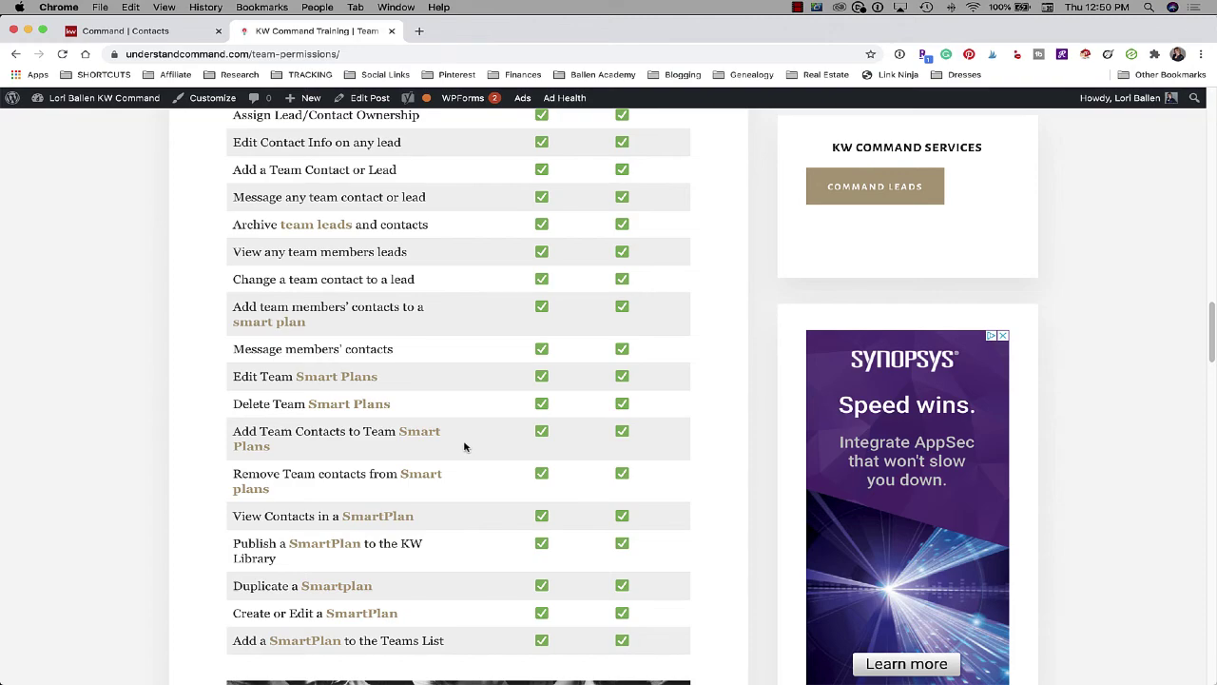
scroll(464, 447, down, 10)
scroll(468, 446, up, 8)
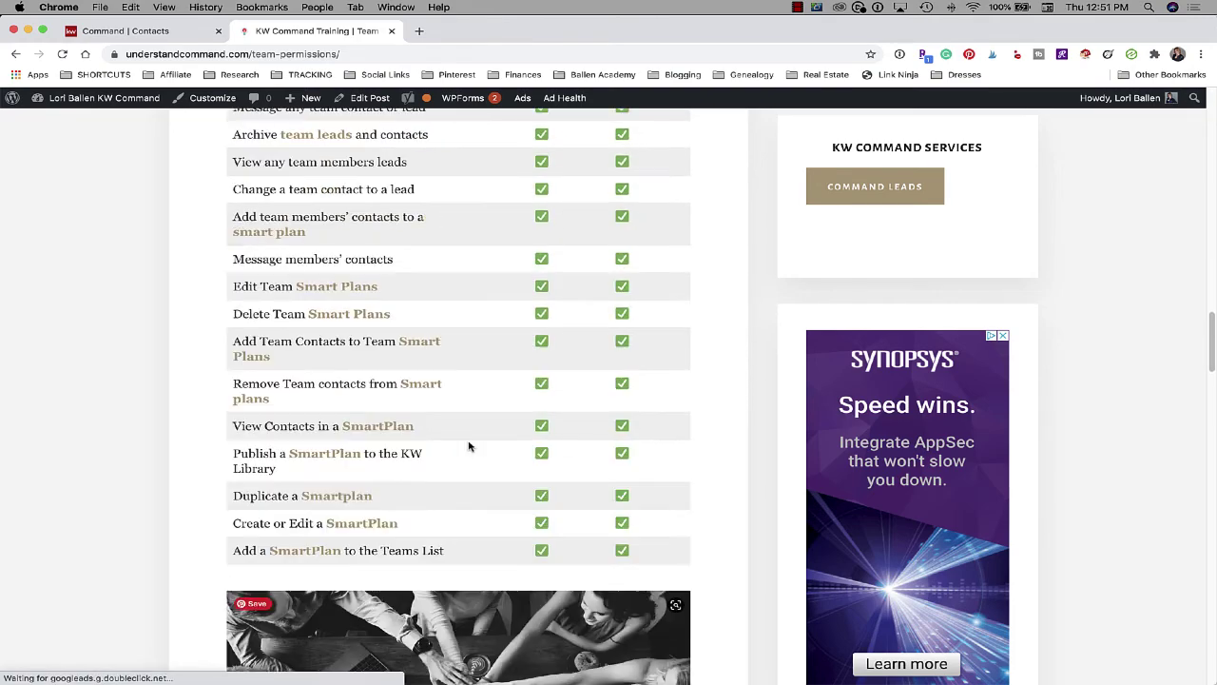
scroll(468, 446, up, 9)
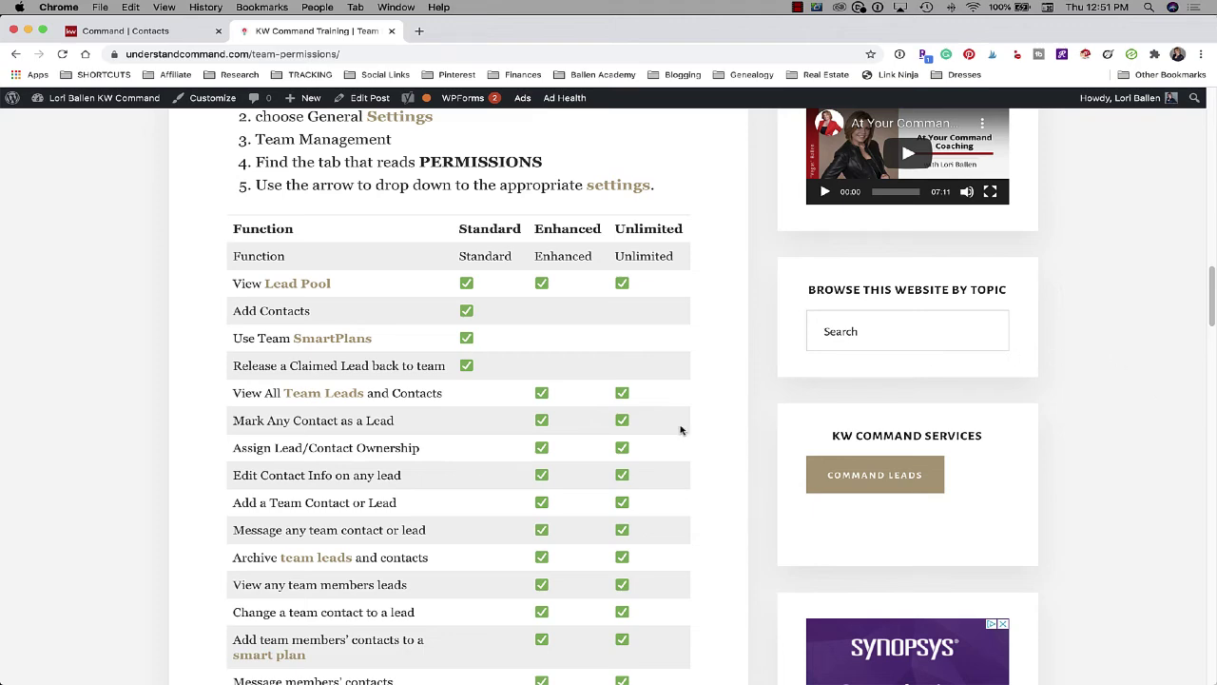
scroll(672, 428, down, 9)
scroll(672, 427, up, 9)
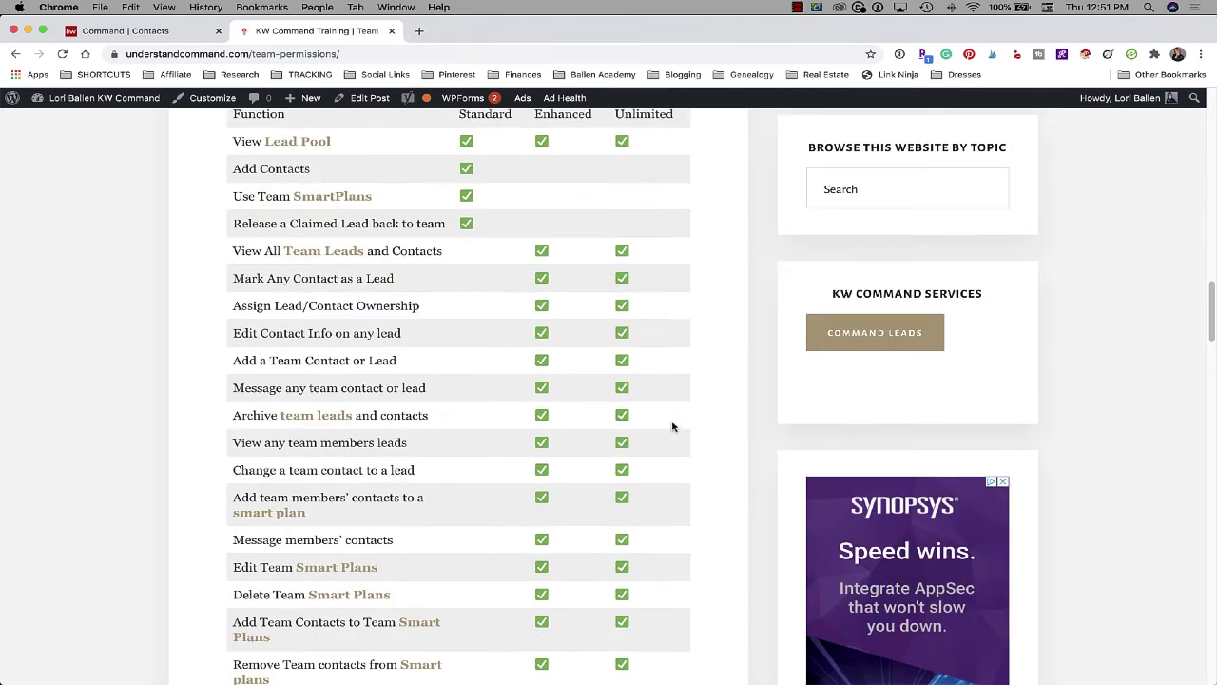
scroll(673, 427, up, 2)
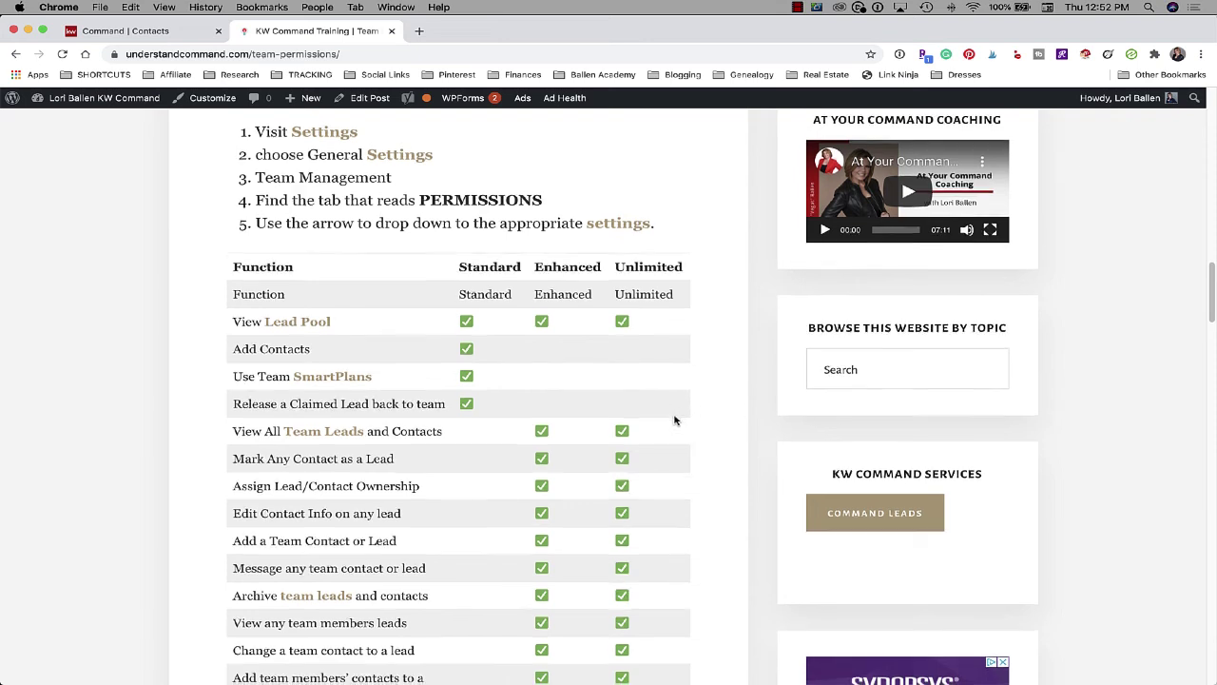
scroll(672, 418, down, 2)
scroll(659, 423, down, 1)
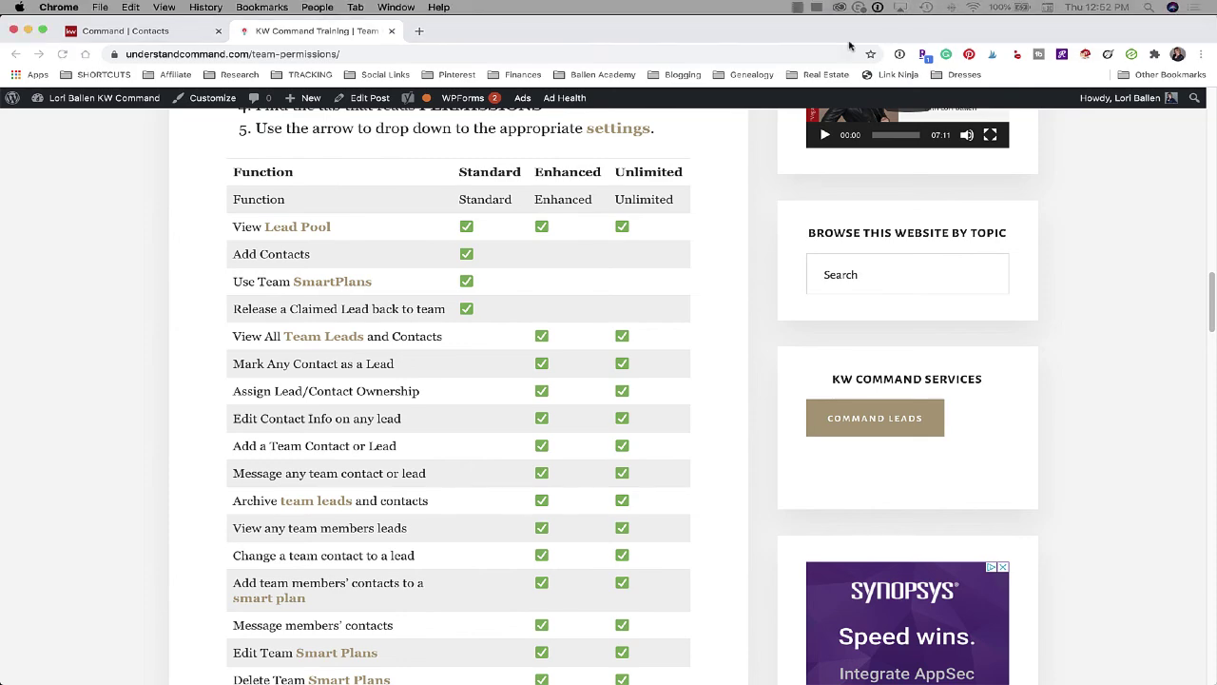
Bring the Team Permission Level Details article into the browser window and examine the Team Management and Setup rows of its Full Permissions Breakdown
drag(751, 30, 470, 38)
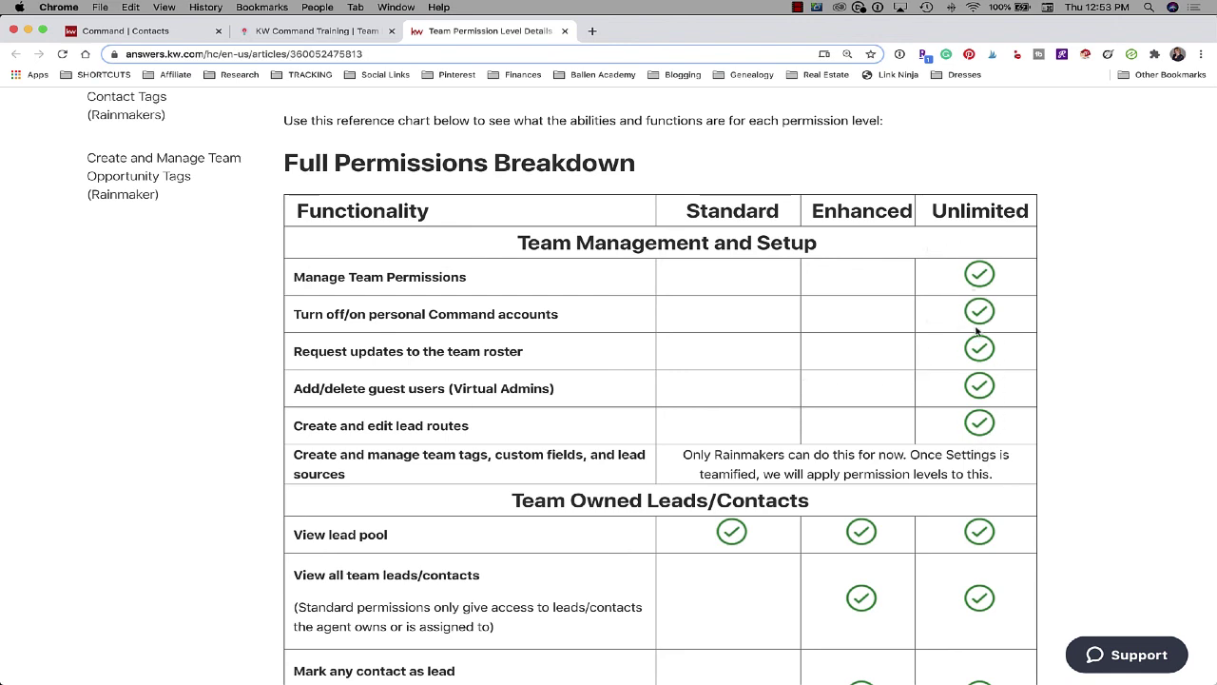
scroll(974, 447, down, 5)
scroll(974, 447, up, 10)
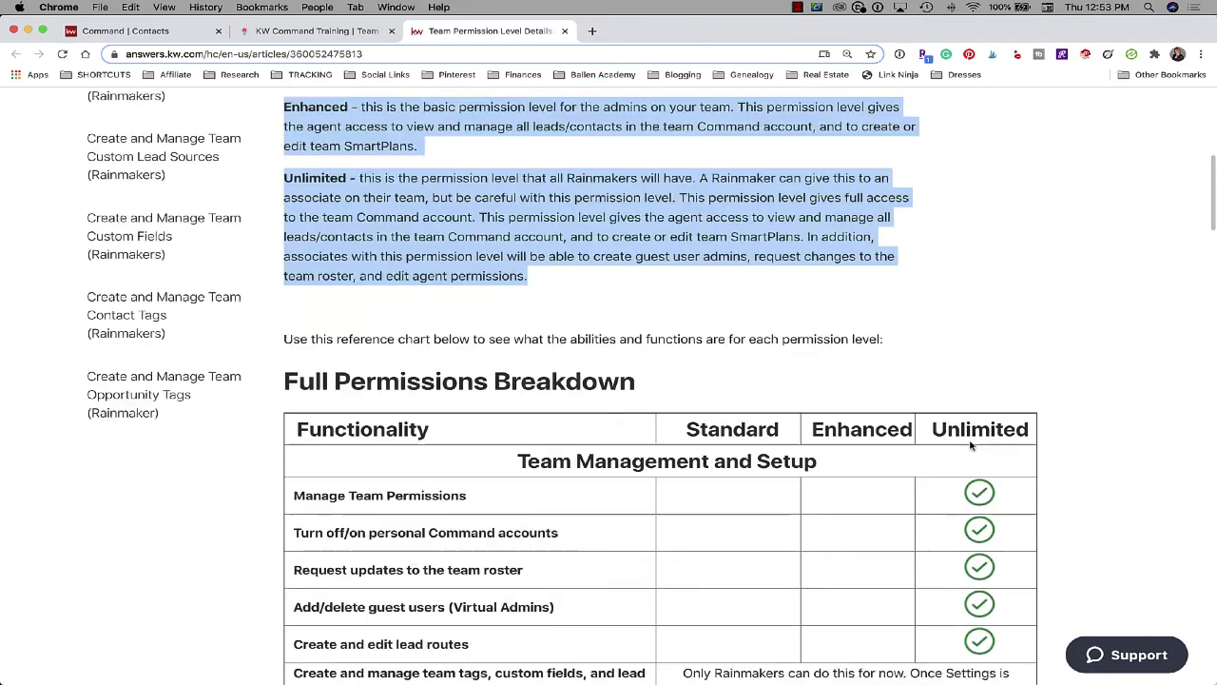
scroll(938, 428, down, 3)
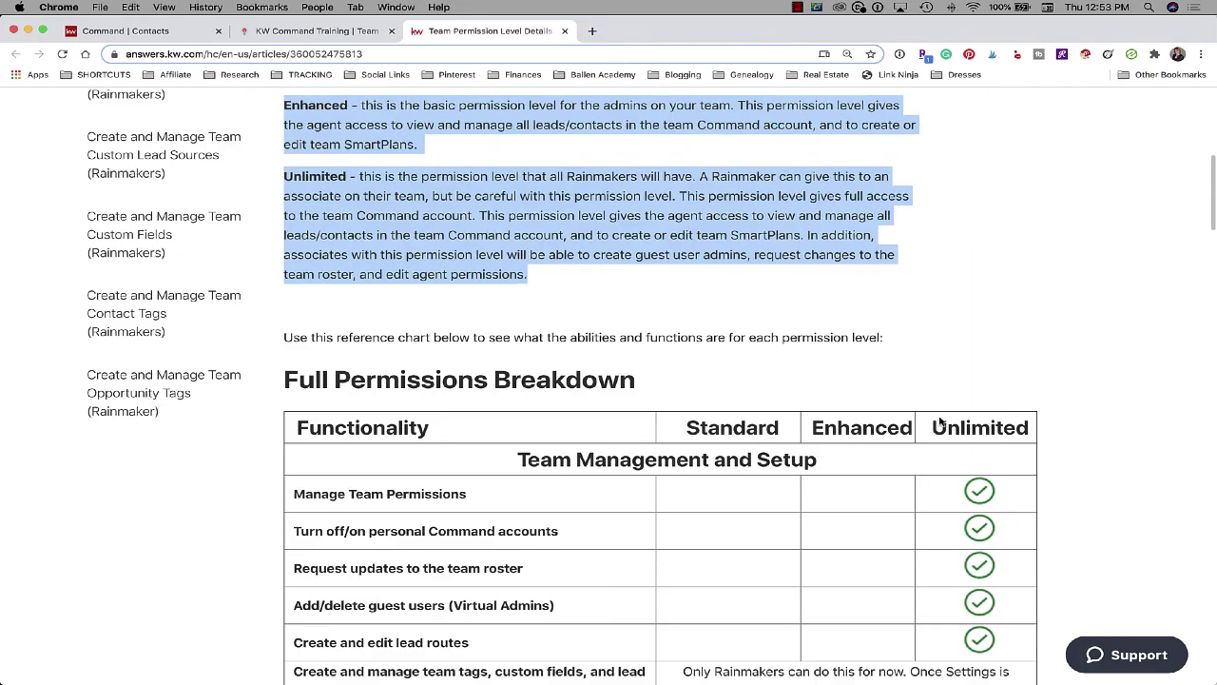
scroll(949, 403, down, 2)
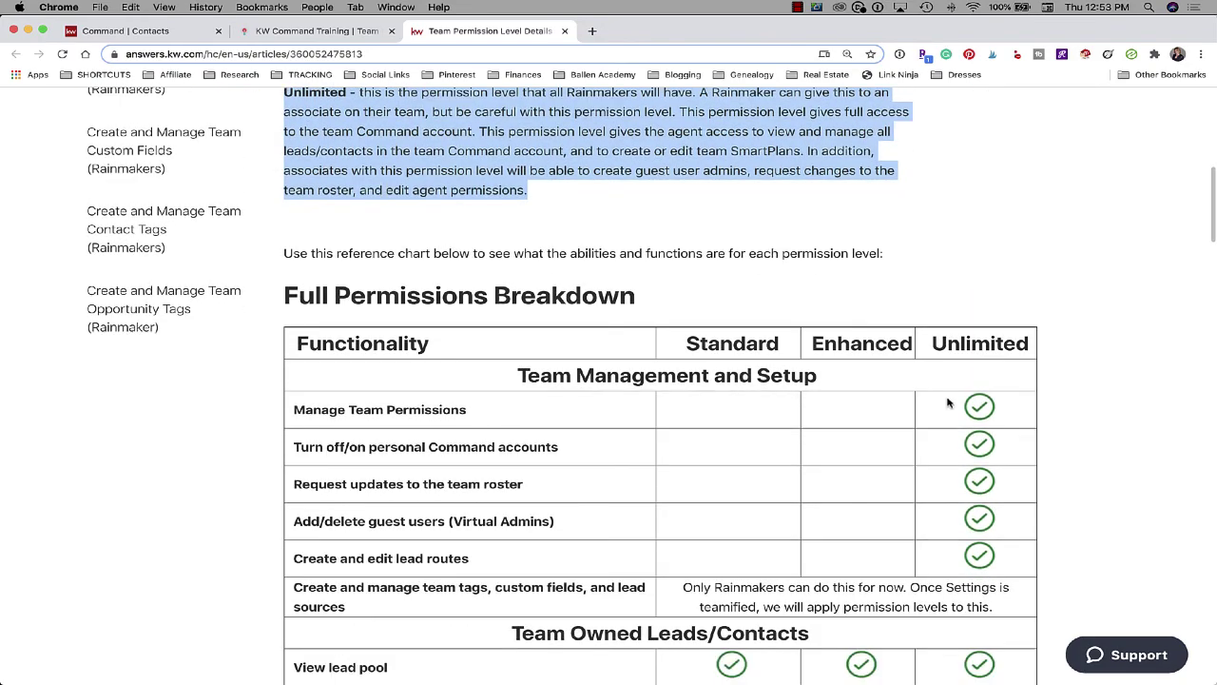
scroll(947, 403, down, 2)
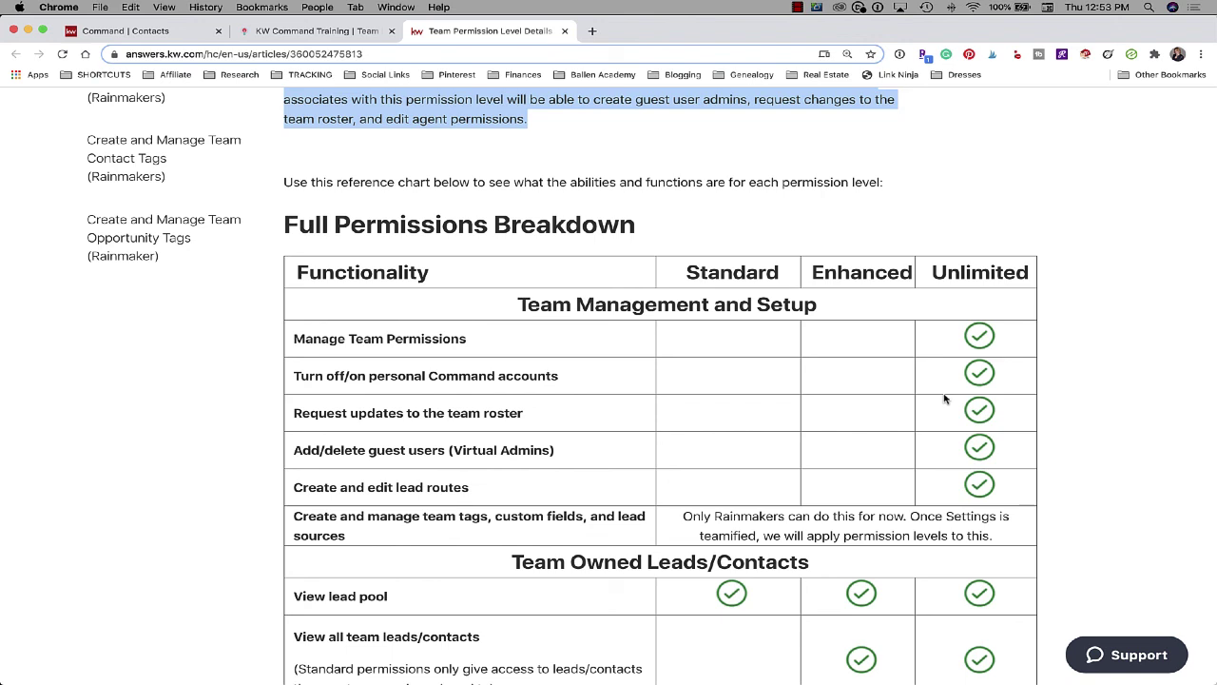
scroll(944, 399, down, 1)
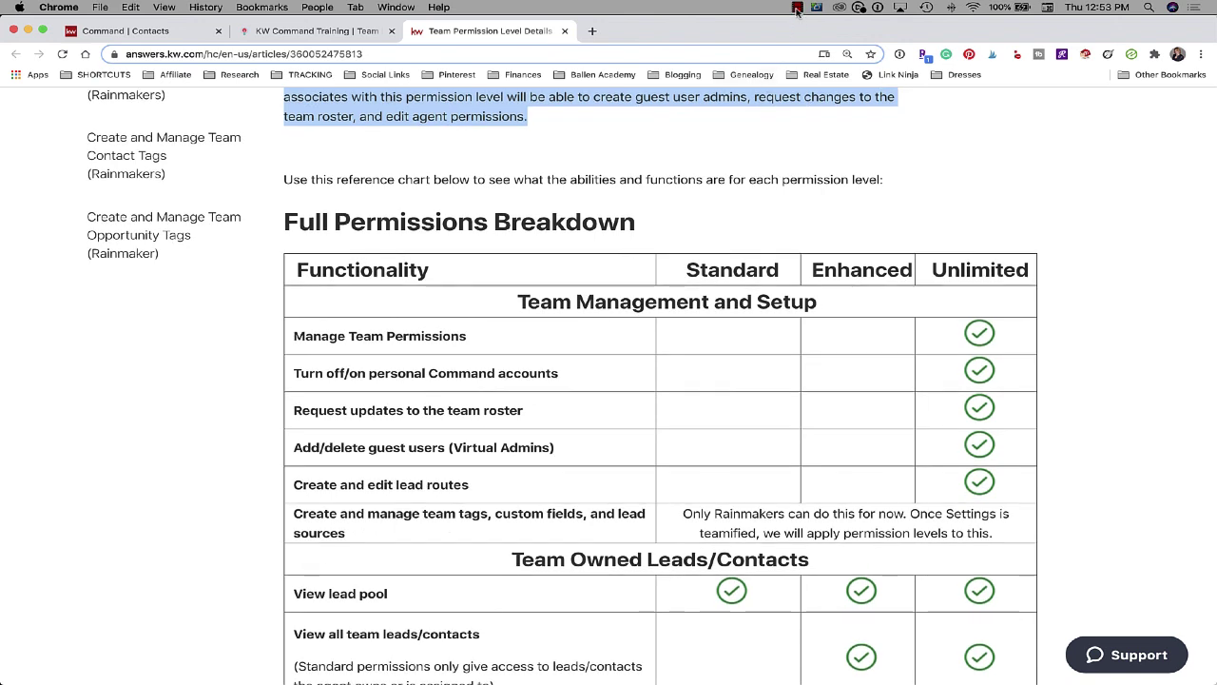